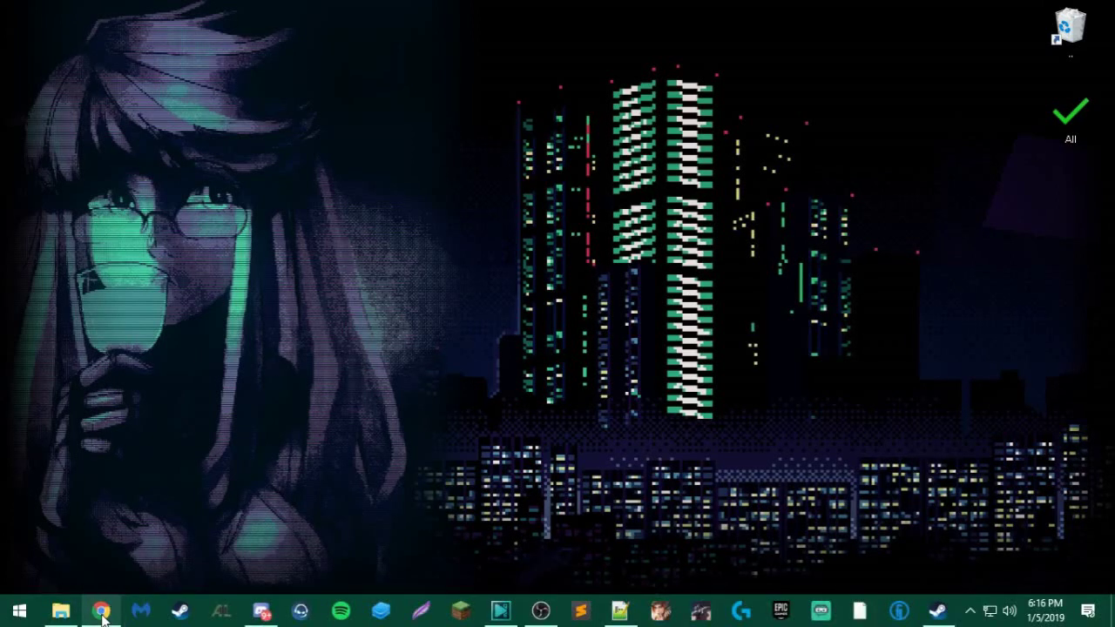
- Download BandagedBD_Windows.exe from the BetterDiscordApp 0.3.1 GitHub release page
click(105, 613)
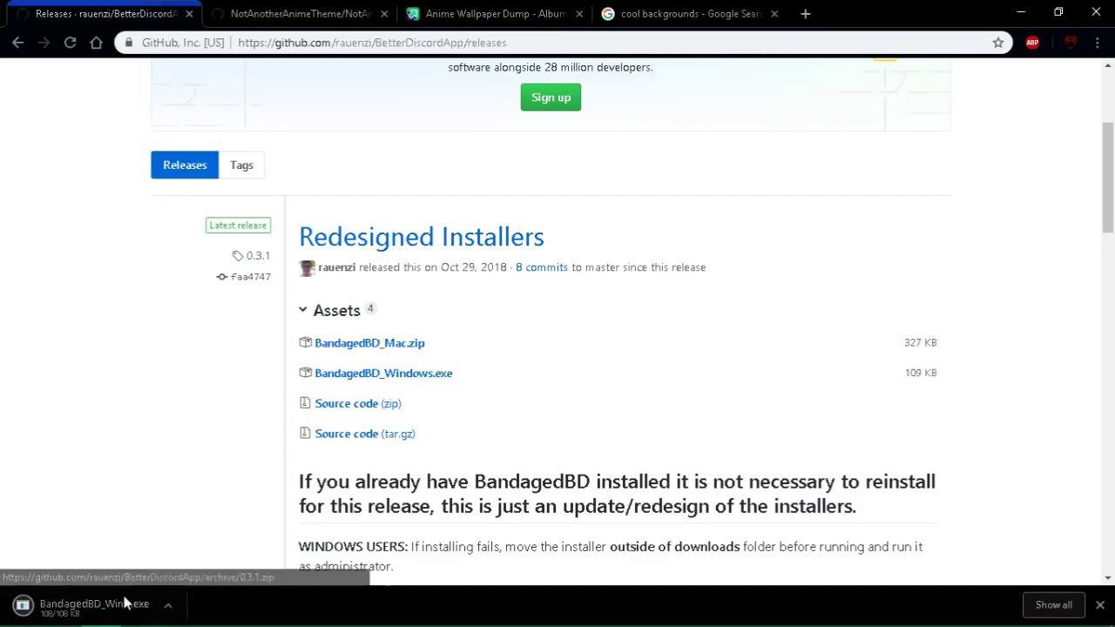
click(170, 608)
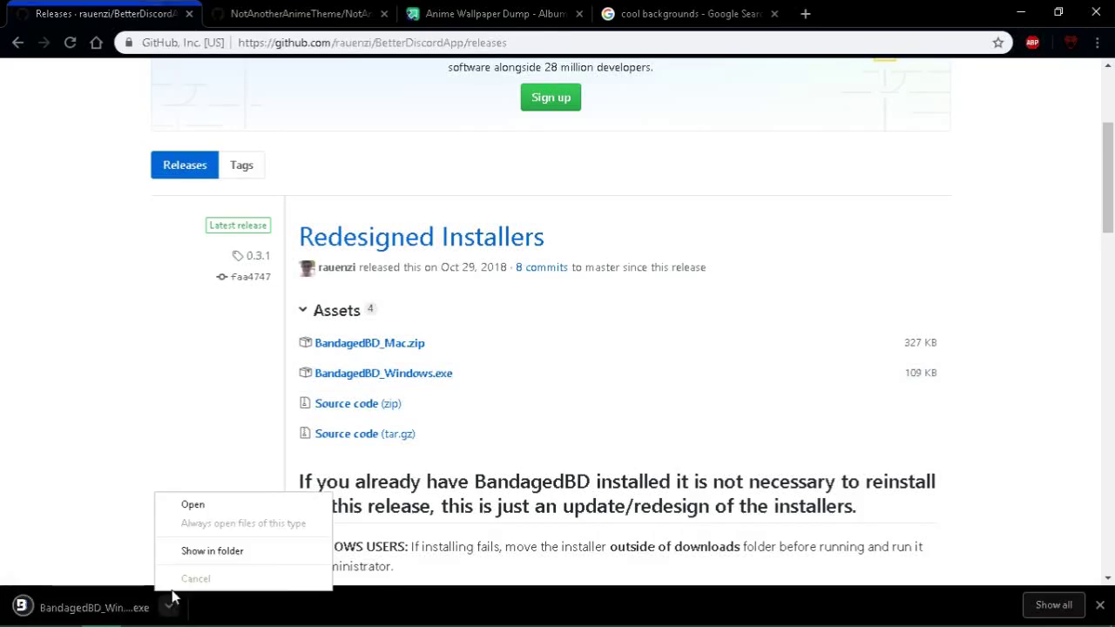
- Run the BandagedBD installer, accept the licence and install it into Discord Stable
click(194, 505)
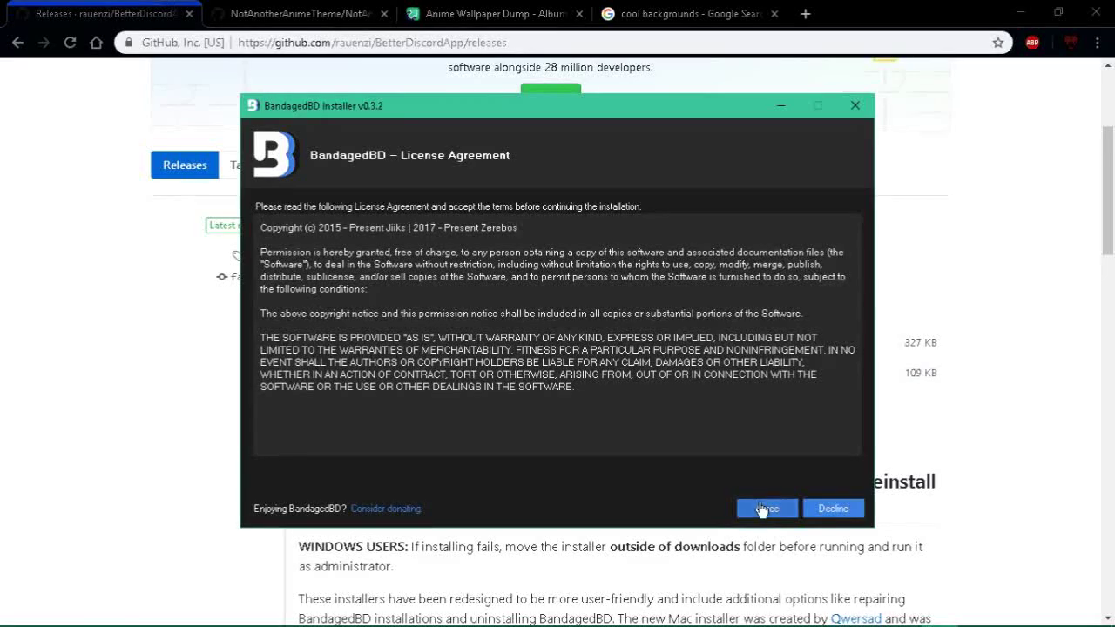
click(759, 507)
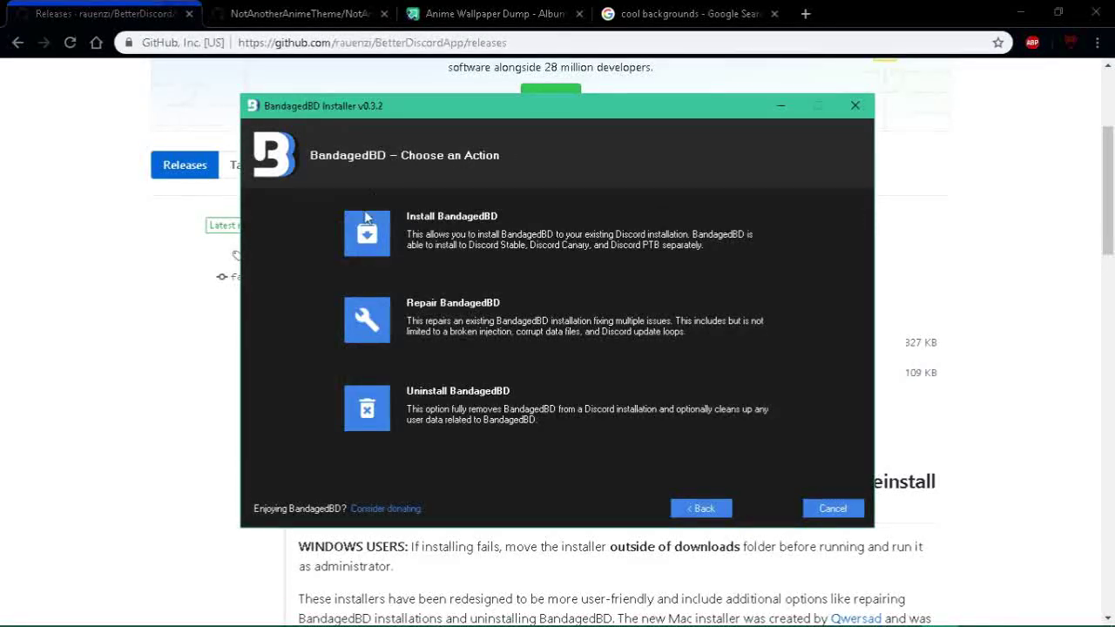
click(370, 233)
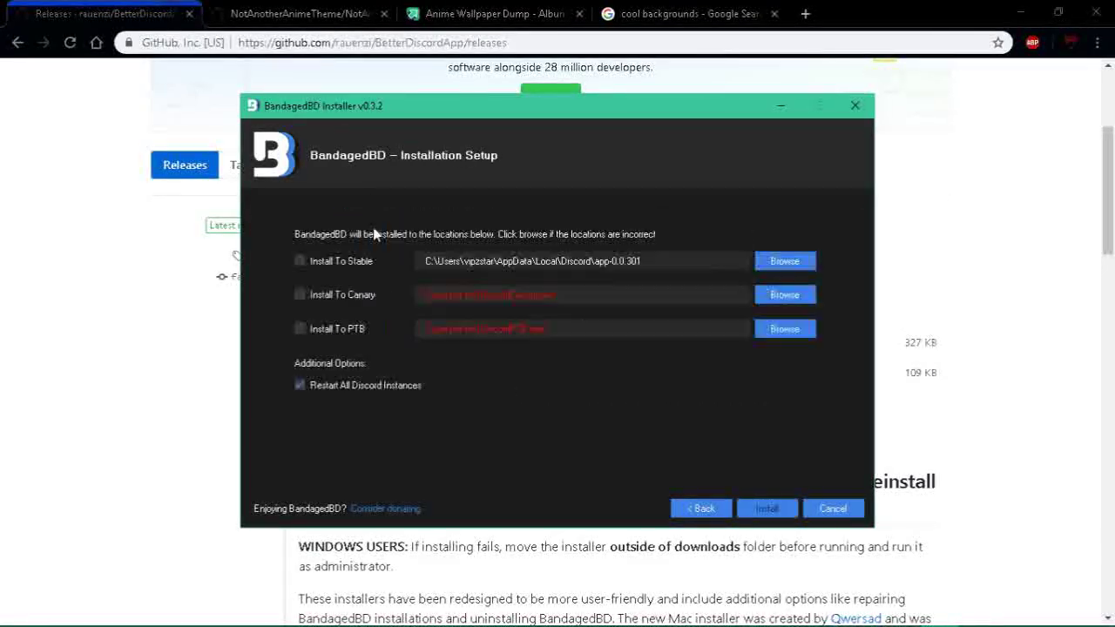
click(300, 261)
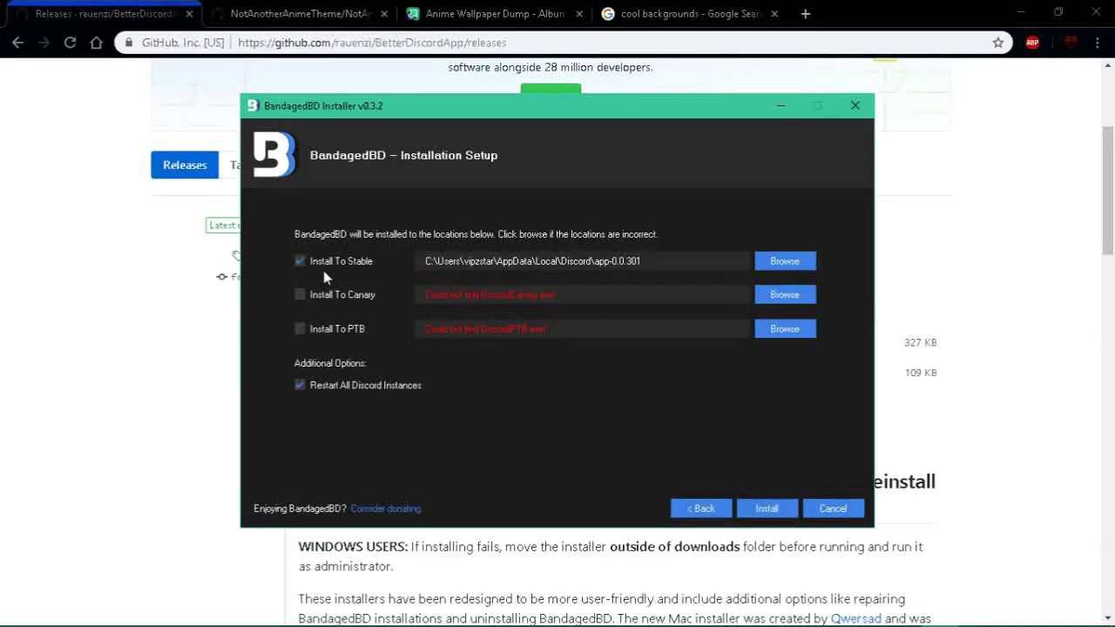
click(770, 510)
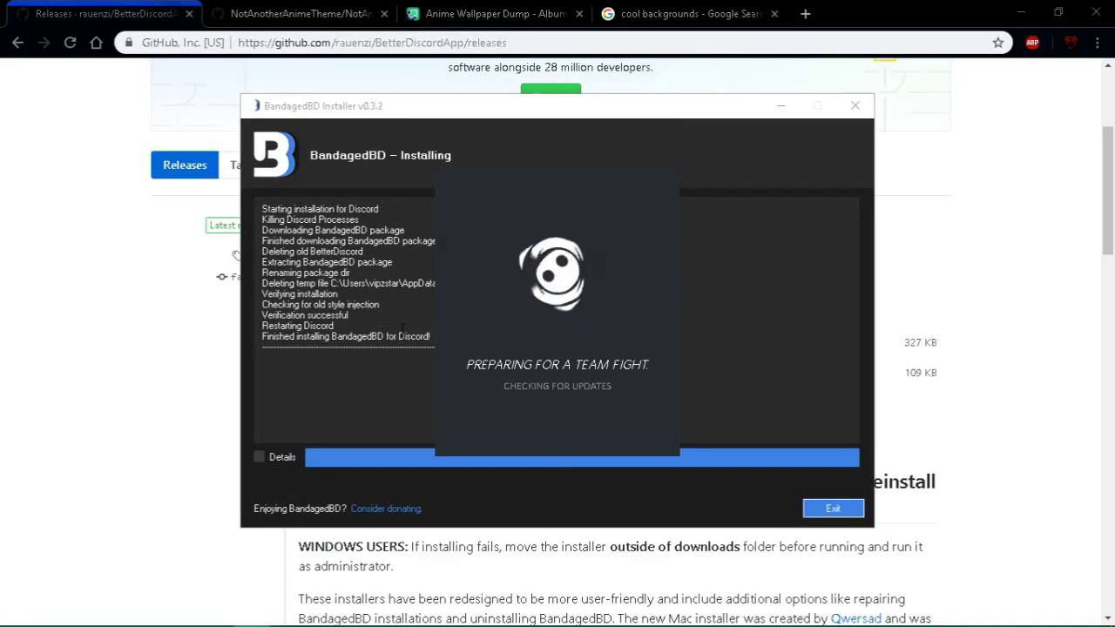
click(832, 512)
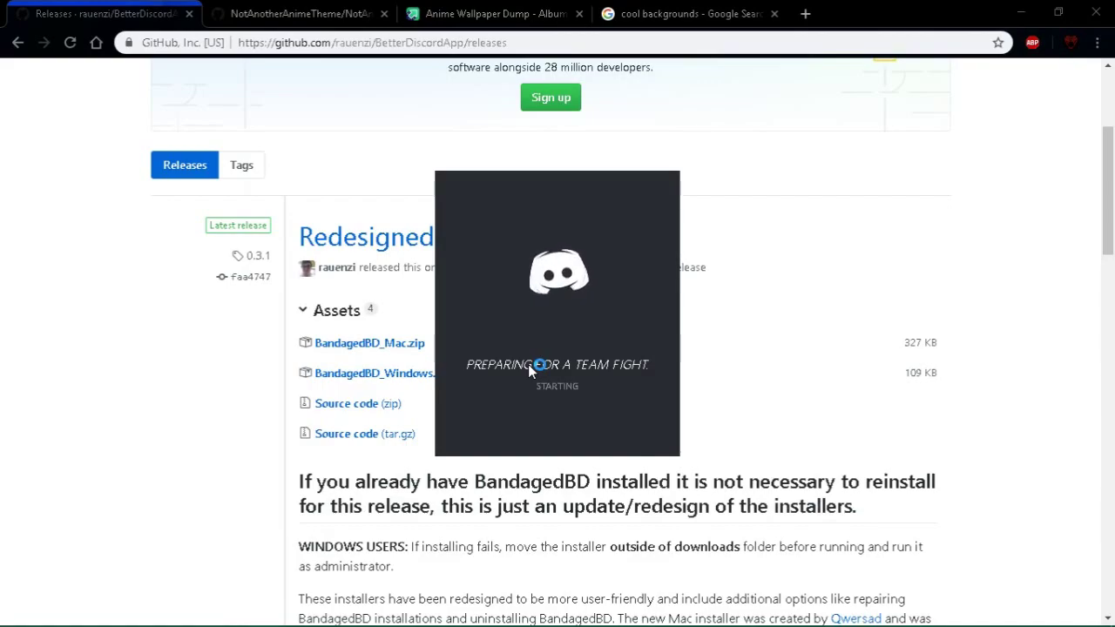
click(252, 11)
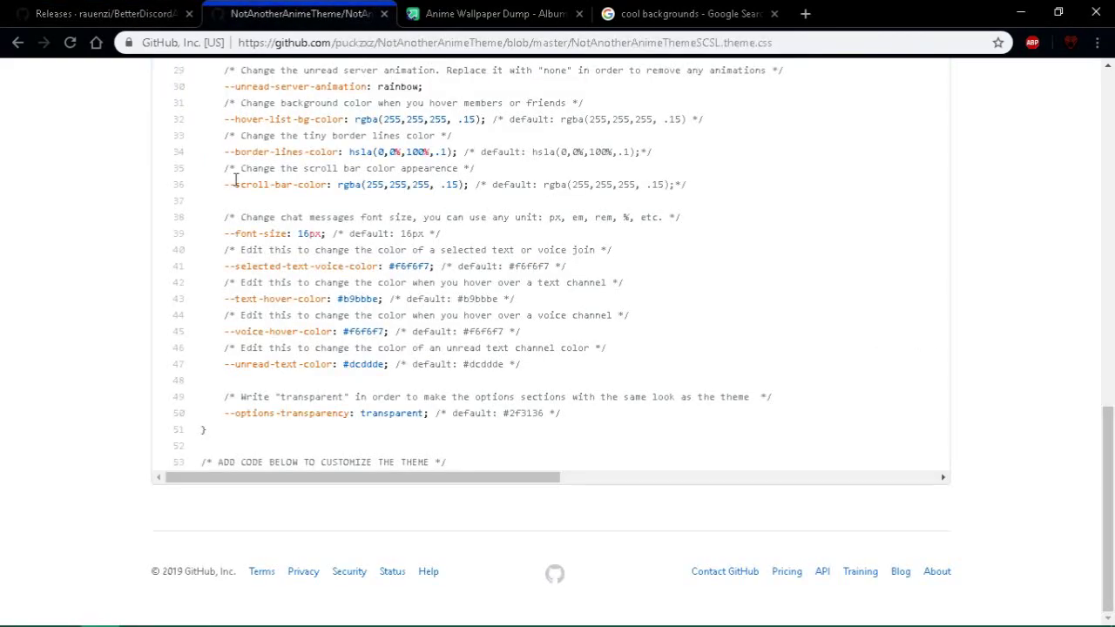
- Copy lines 1–53 of NotAnotherAnimeThemeSCSL.theme.css and switch to Notepad++
scroll(235, 180, up, 8)
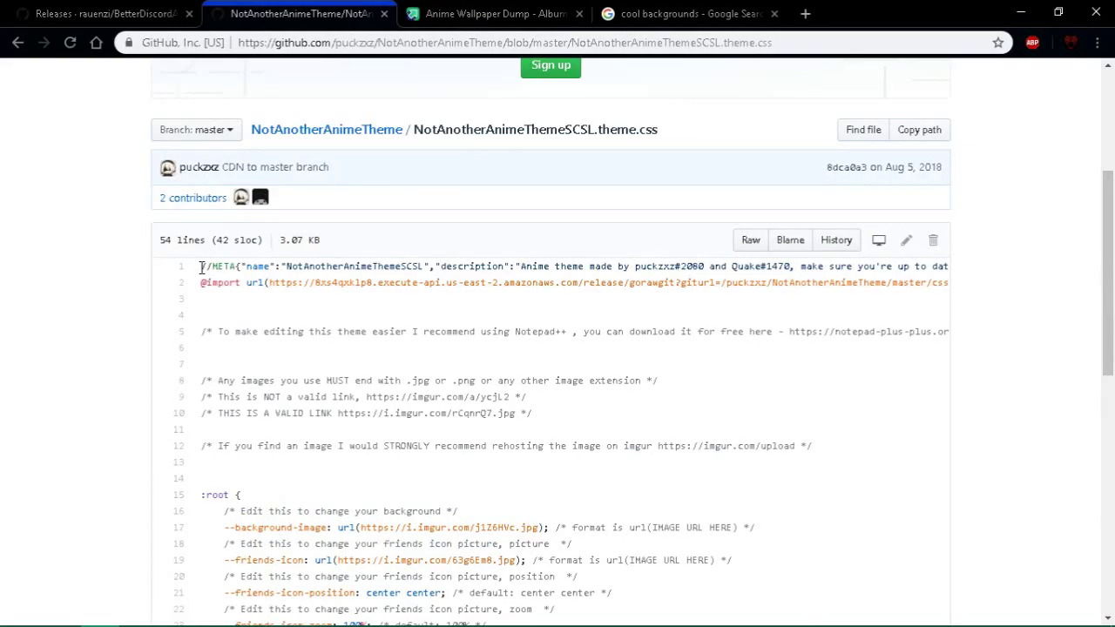
mouse_move(202, 268)
mouse_down()
mouse_move(212, 325)
mouse_move(400, 392)
mouse_move(484, 458)
mouse_move(468, 469)
mouse_up()
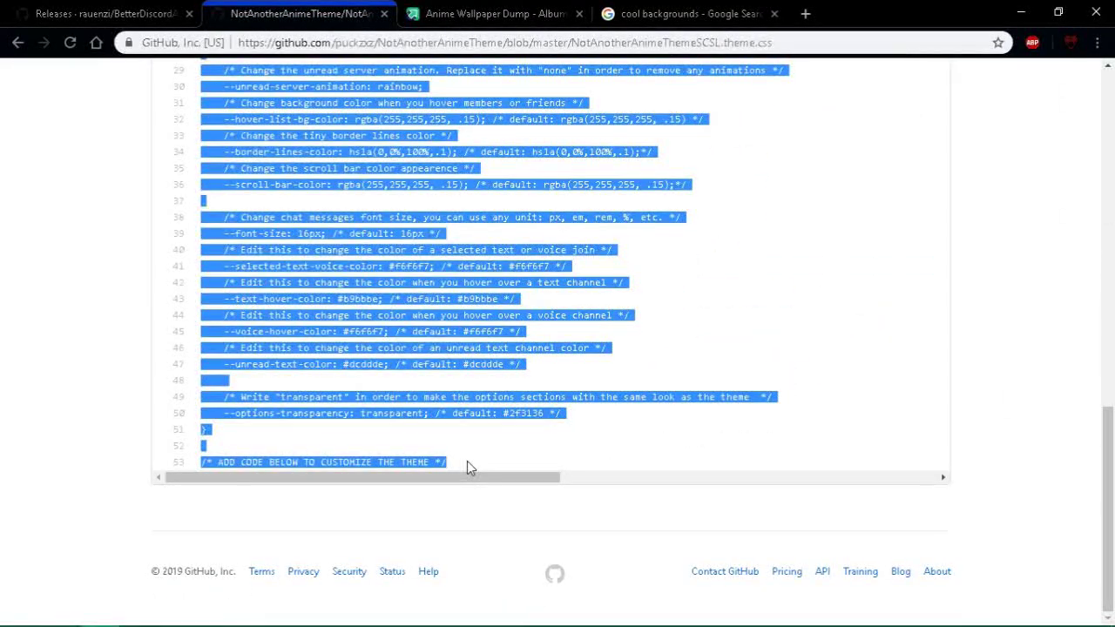
mouse_move(574, 624)
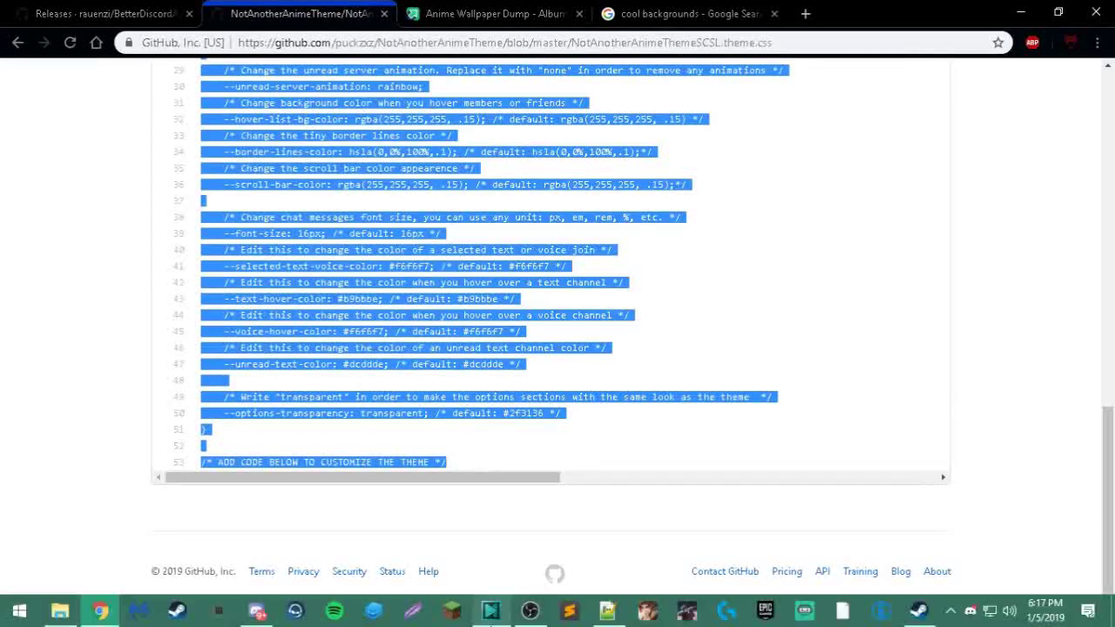
click(607, 612)
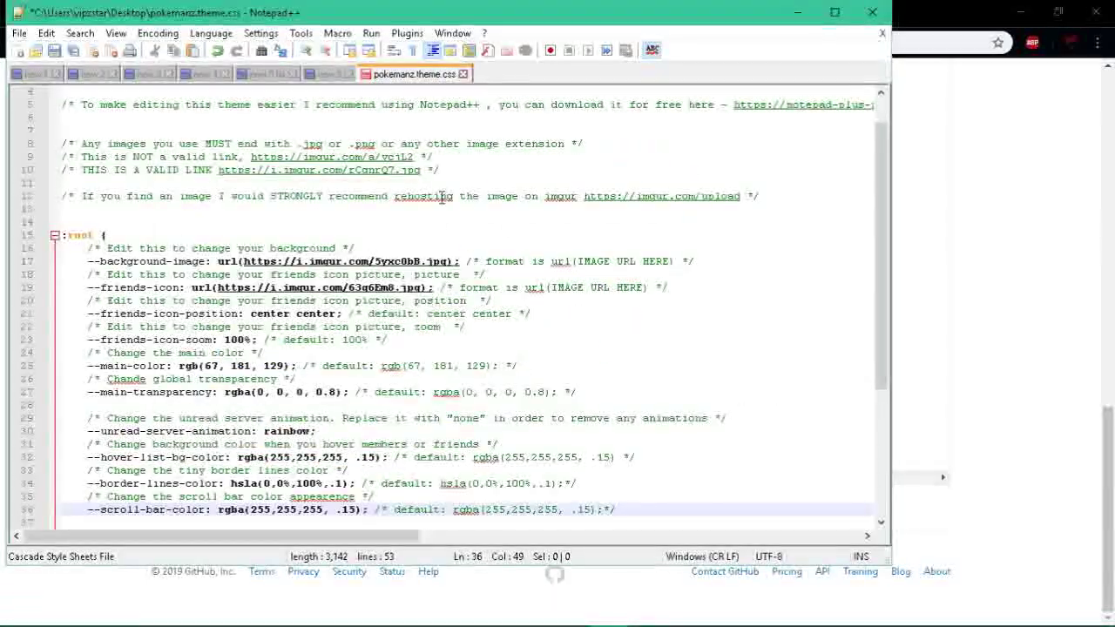
scroll(346, 215, up, 1)
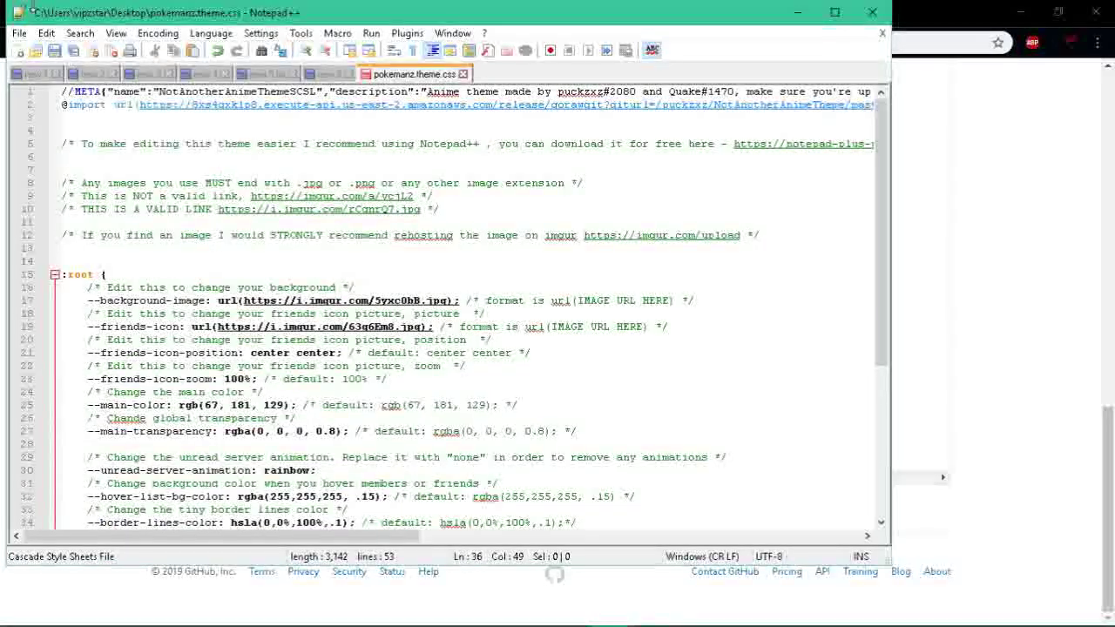
click(19, 33)
- Paste the copied theme CSS into a new Notepad++ document
click(78, 49)
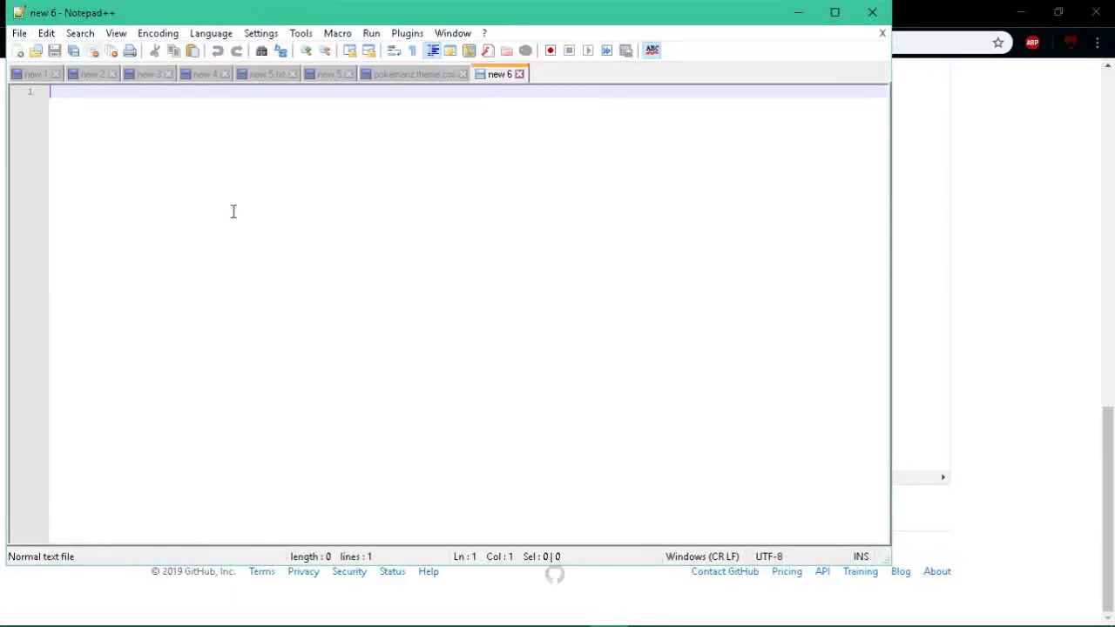
key(ctrl+v)
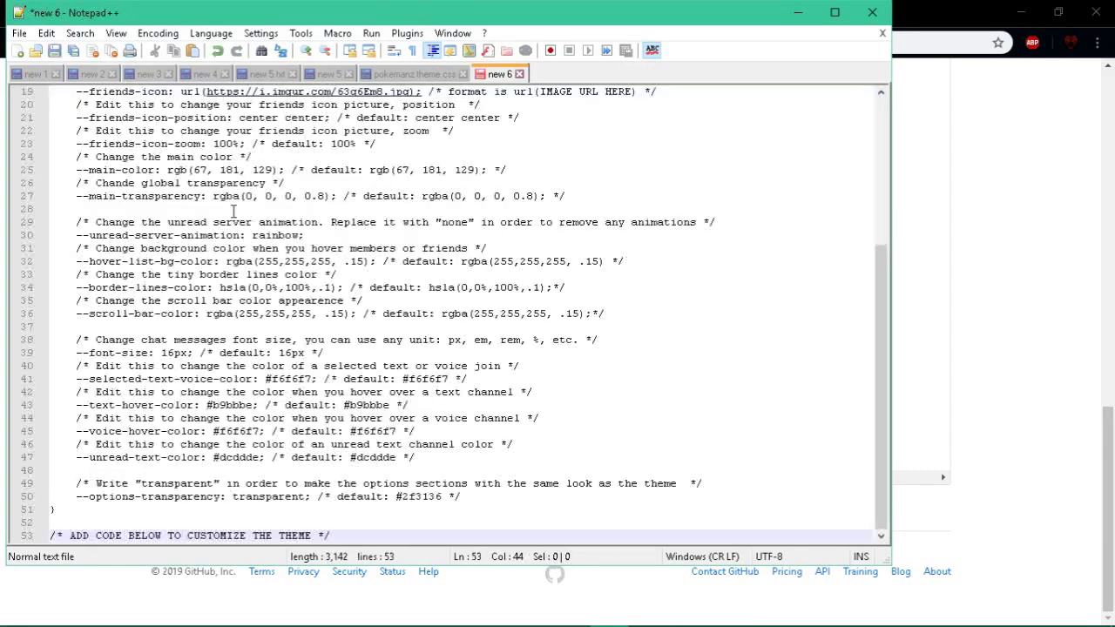
scroll(320, 225, up, 7)
scroll(319, 225, down, 6)
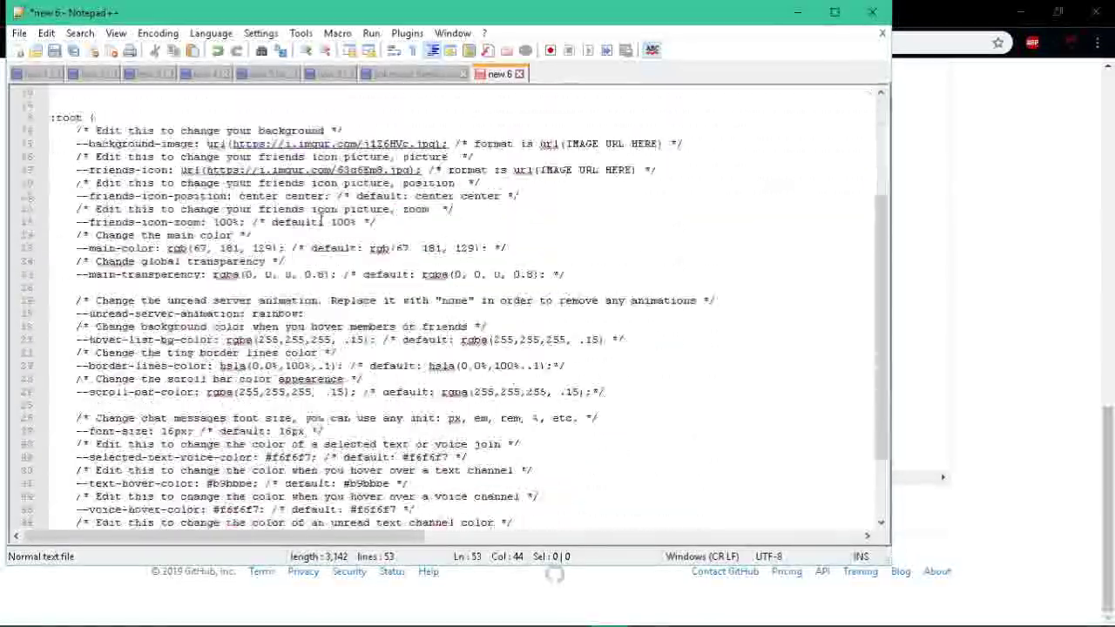
scroll(293, 249, up, 6)
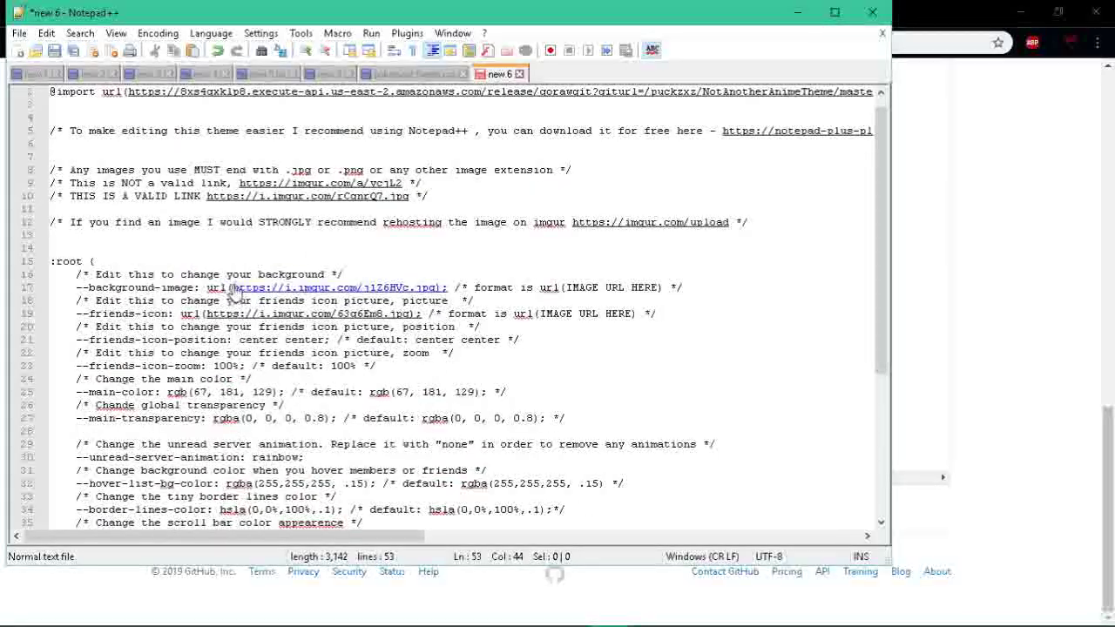
- Delete the old imgur URL from line 17's background-image url(), leaving it empty
mouse_move(233, 287)
mouse_down()
mouse_move(427, 301)
mouse_move(410, 288)
mouse_move(437, 286)
mouse_up()
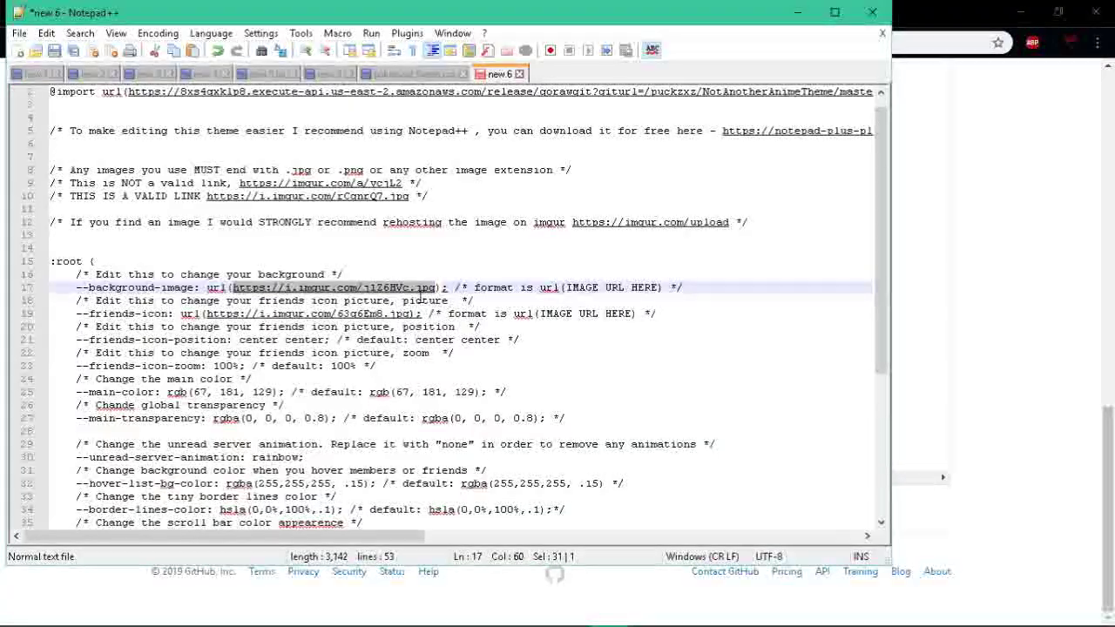
key(Delete)
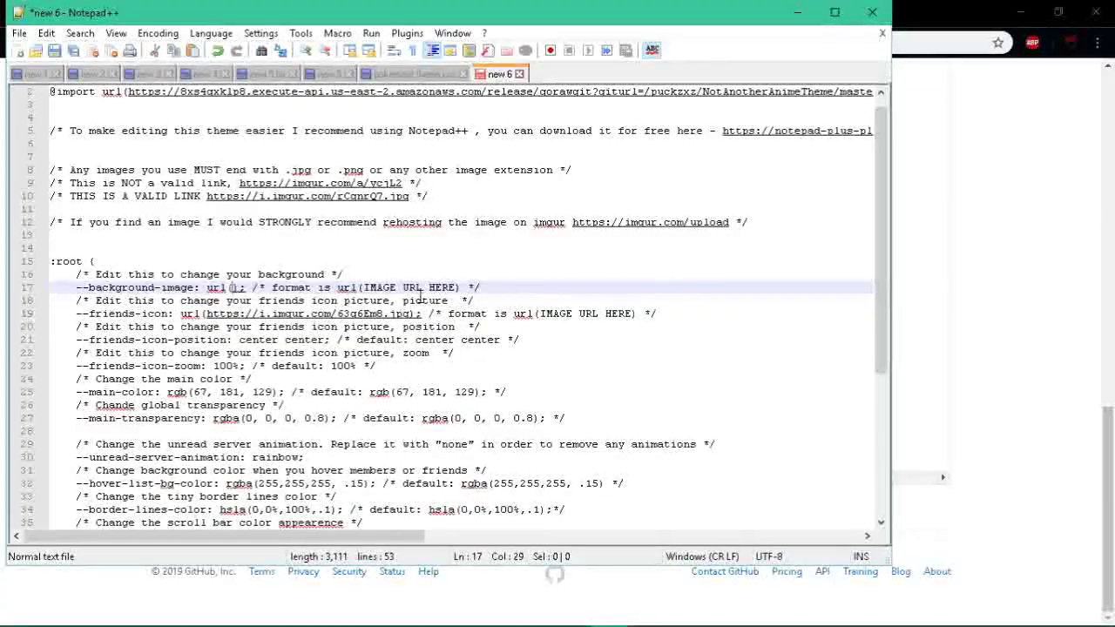
mouse_move(107, 618)
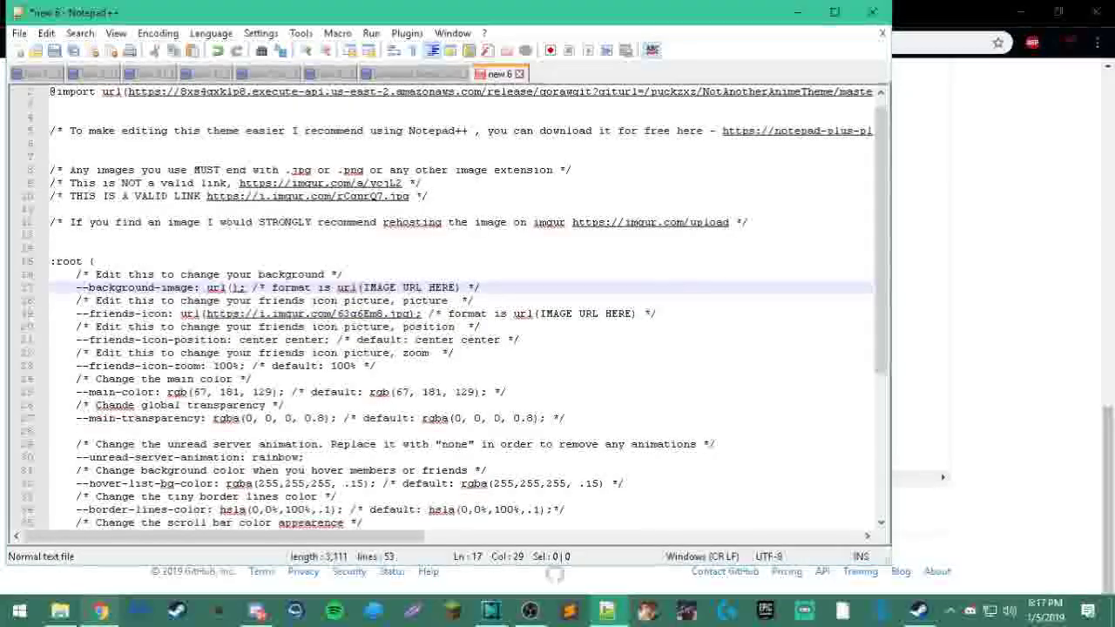
click(103, 613)
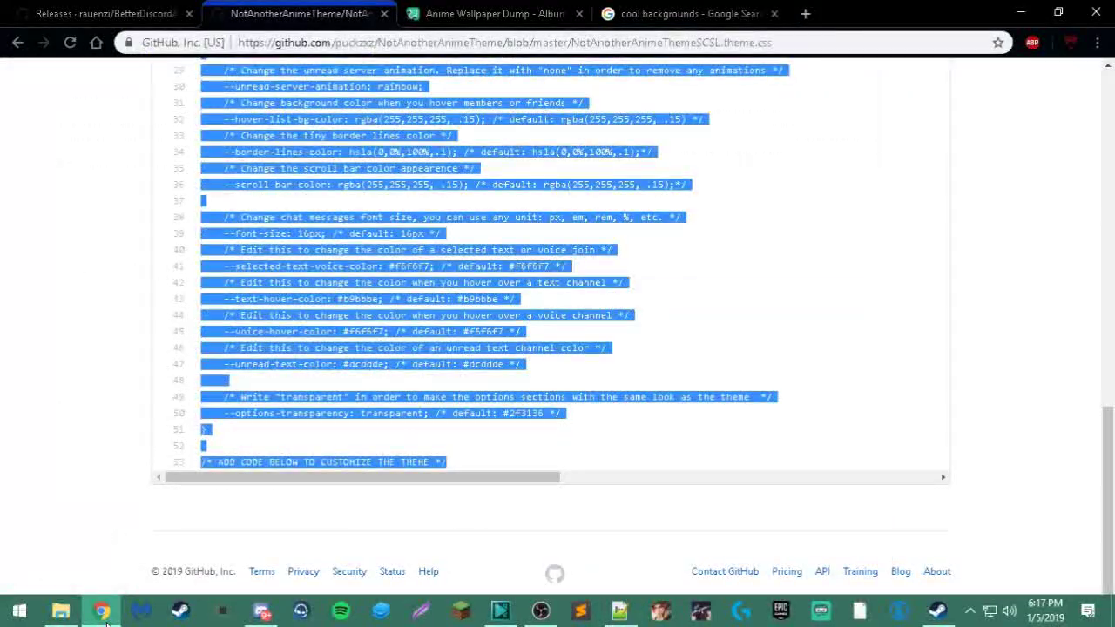
click(459, 8)
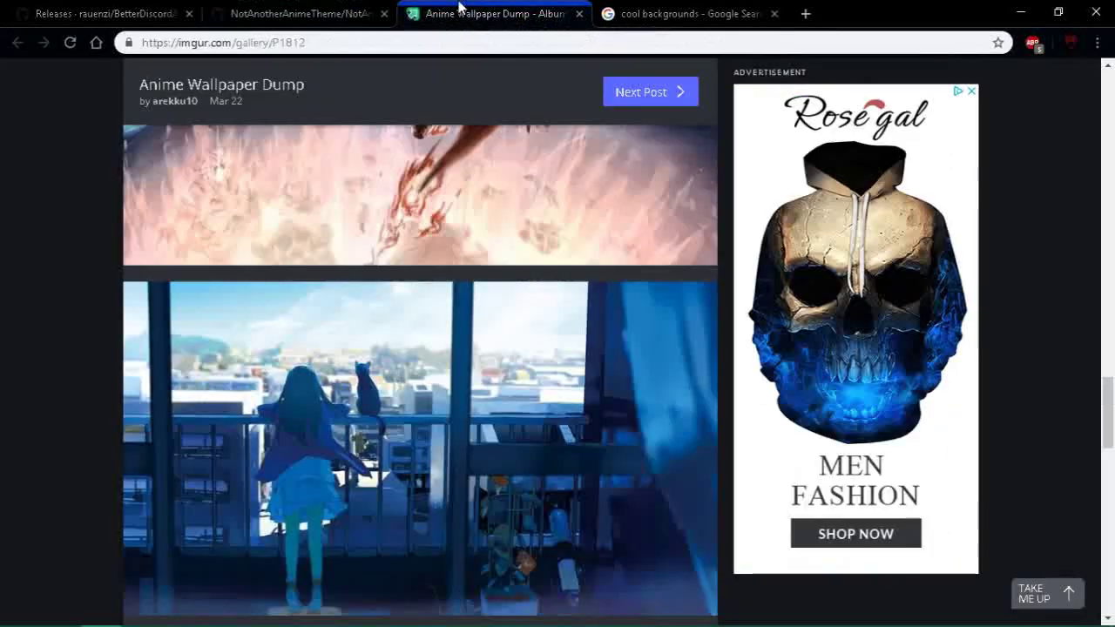
scroll(403, 366, down, 5)
scroll(403, 366, down, 4)
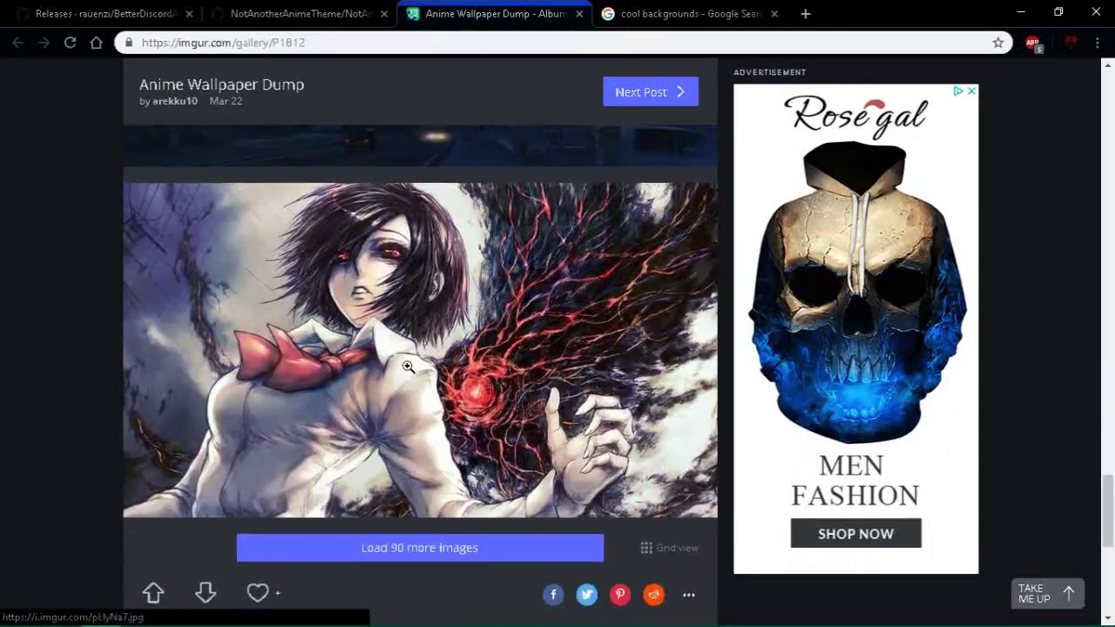
scroll(410, 358, up, 4)
right_click(434, 324)
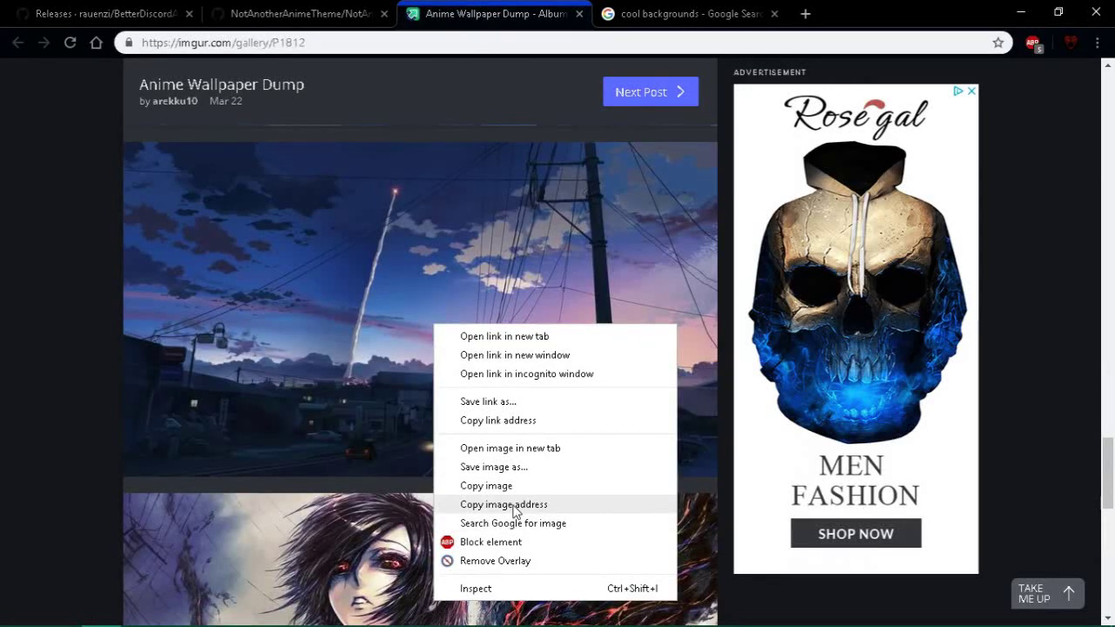
click(513, 506)
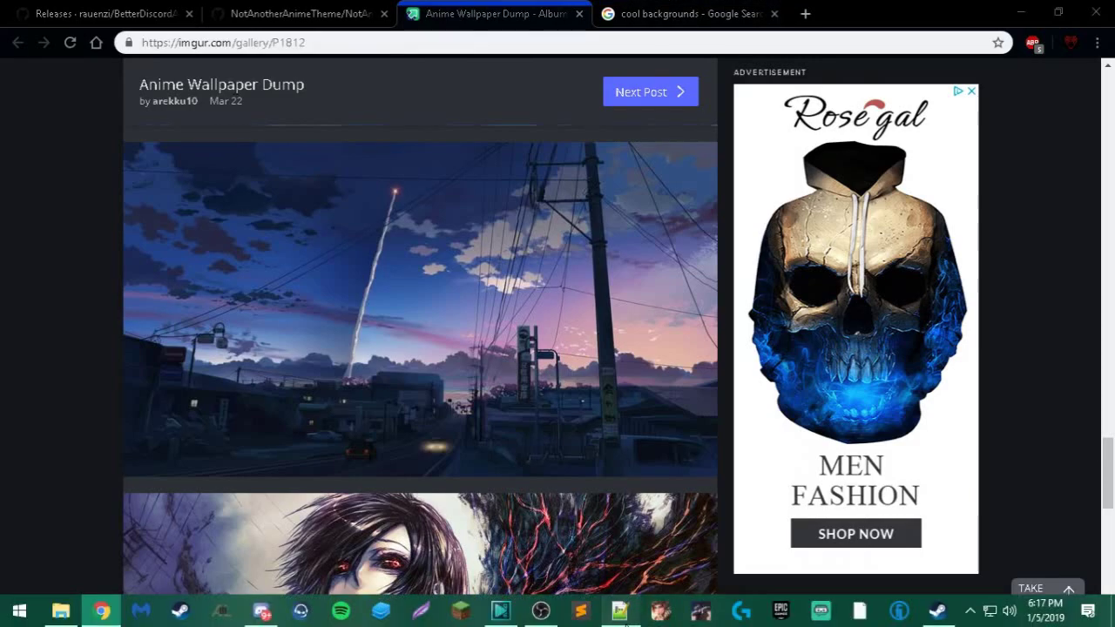
click(619, 612)
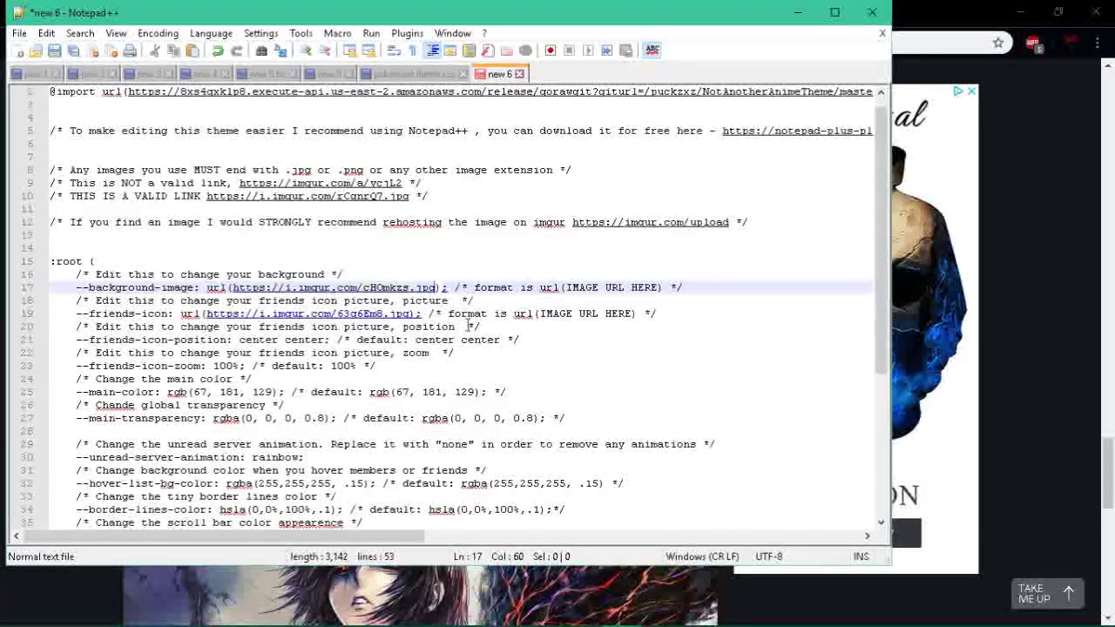
- Glance at the cool backgrounds image results, then go back to the theme file
click(464, 571)
click(718, 9)
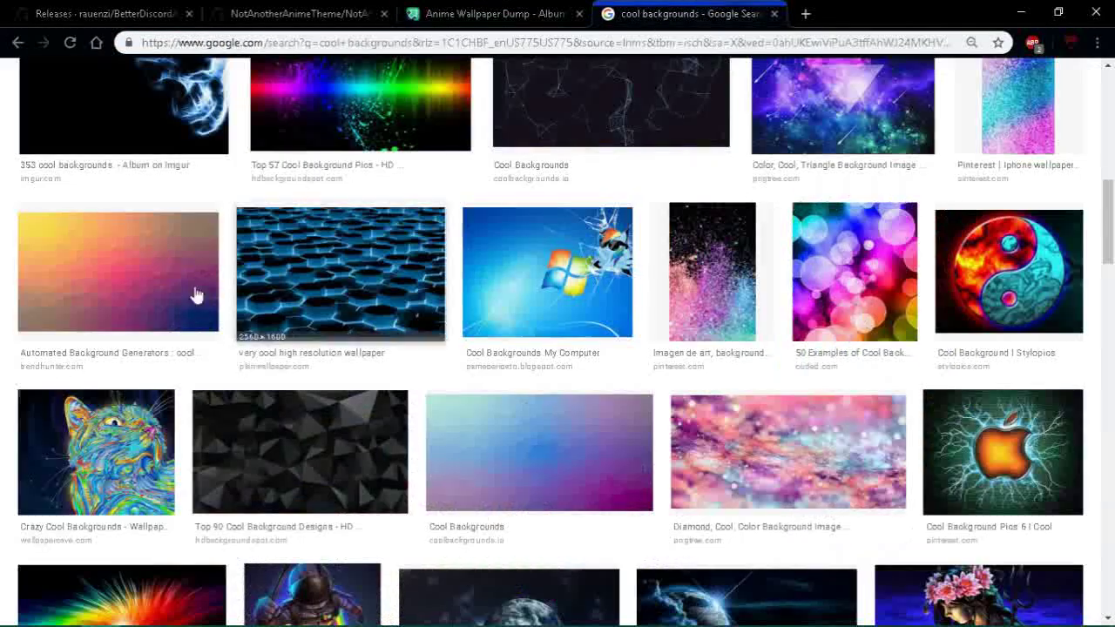
key(ctrl+shift+Tab)
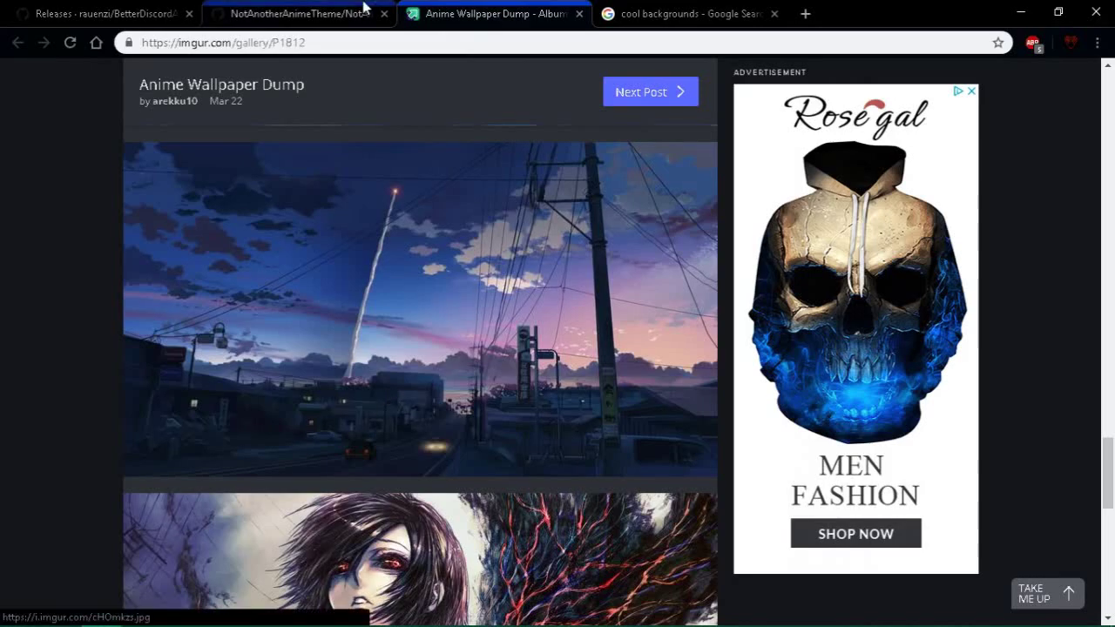
click(619, 609)
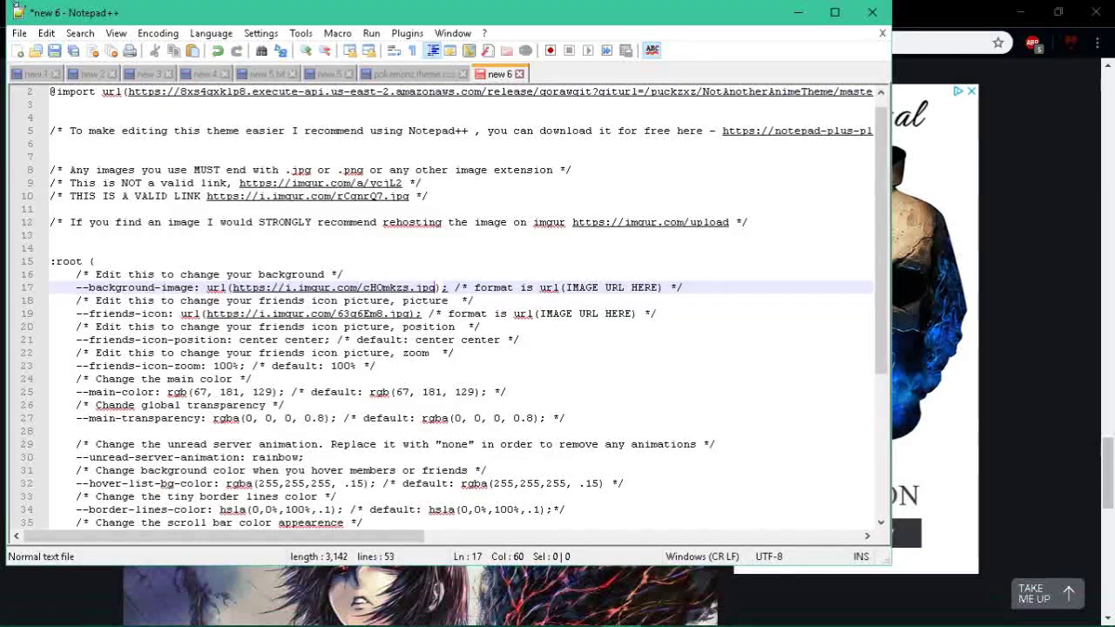
- Save the edited theme to the Desktop as newback.theme.css
key(alt+f)
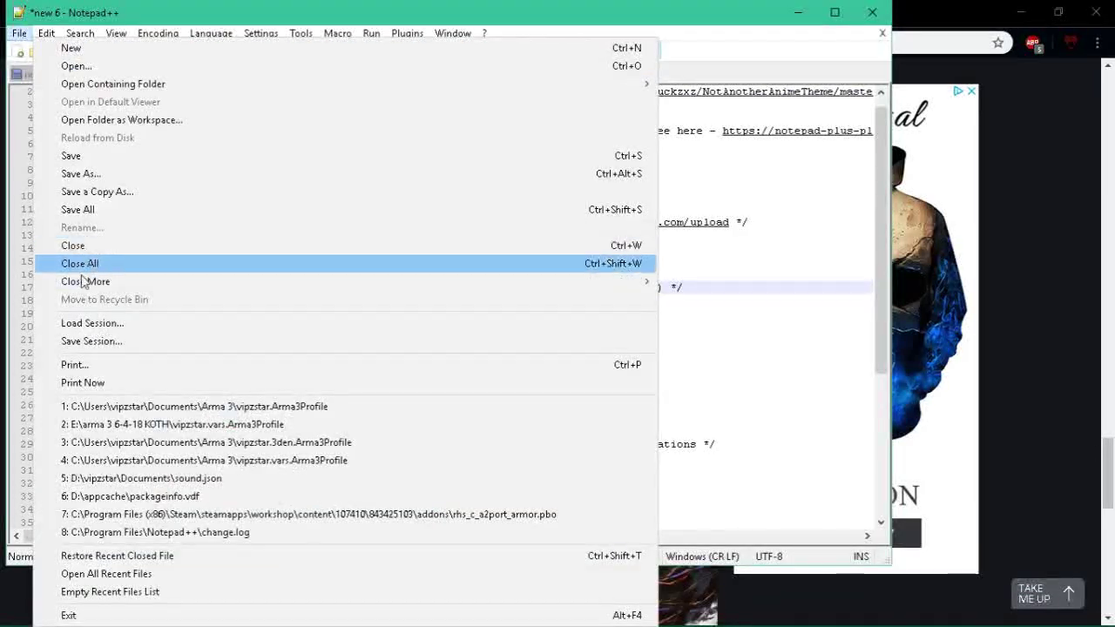
click(105, 174)
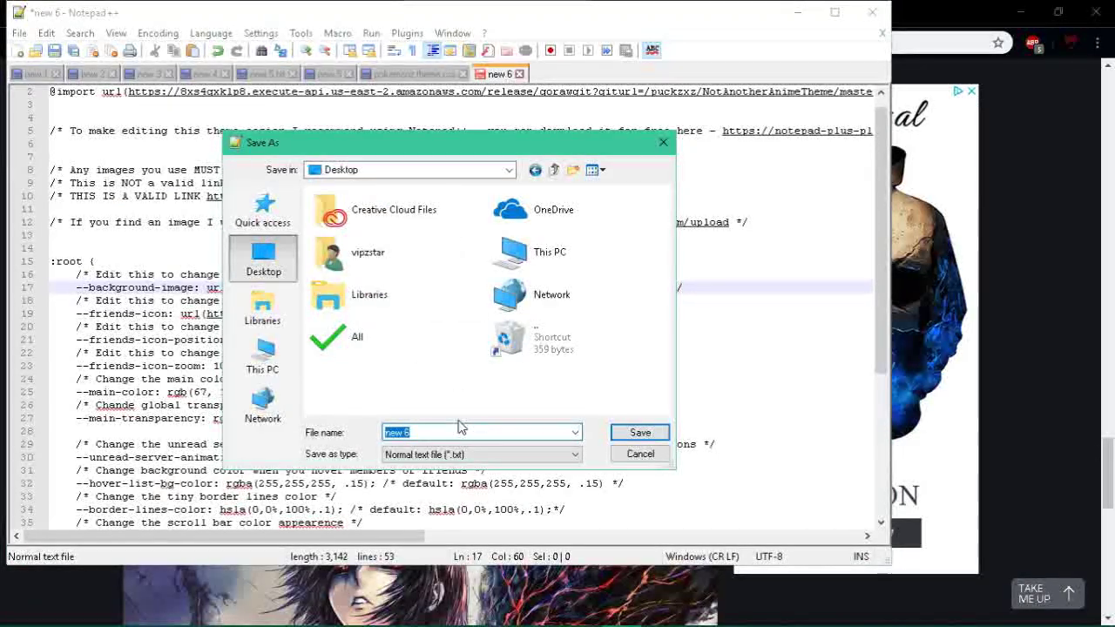
text(newbac)
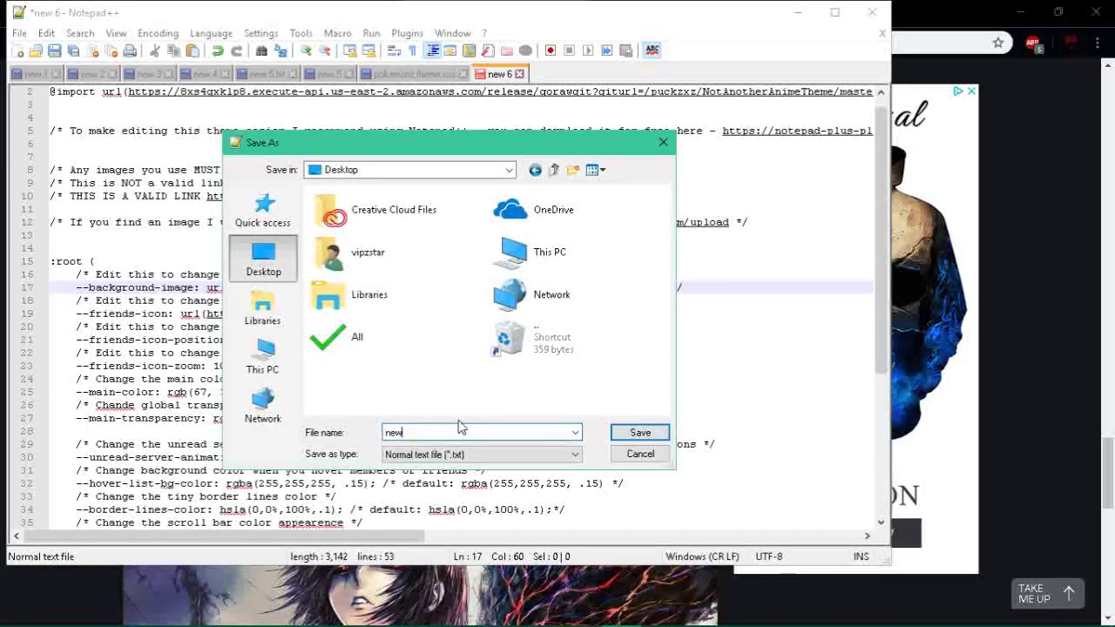
text(ktheme.css)
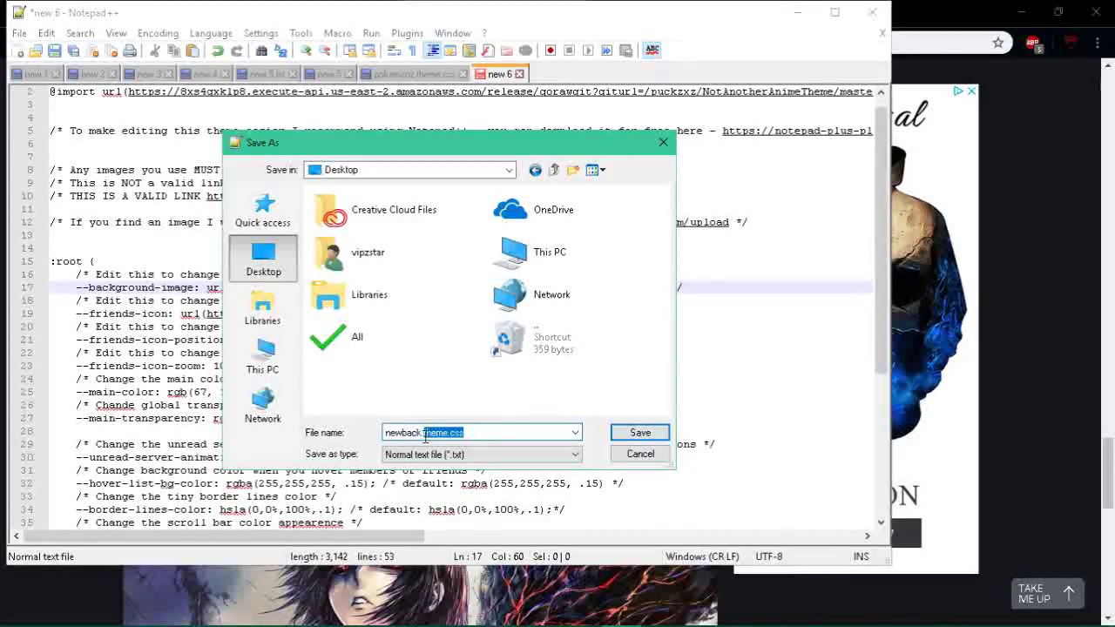
click(484, 437)
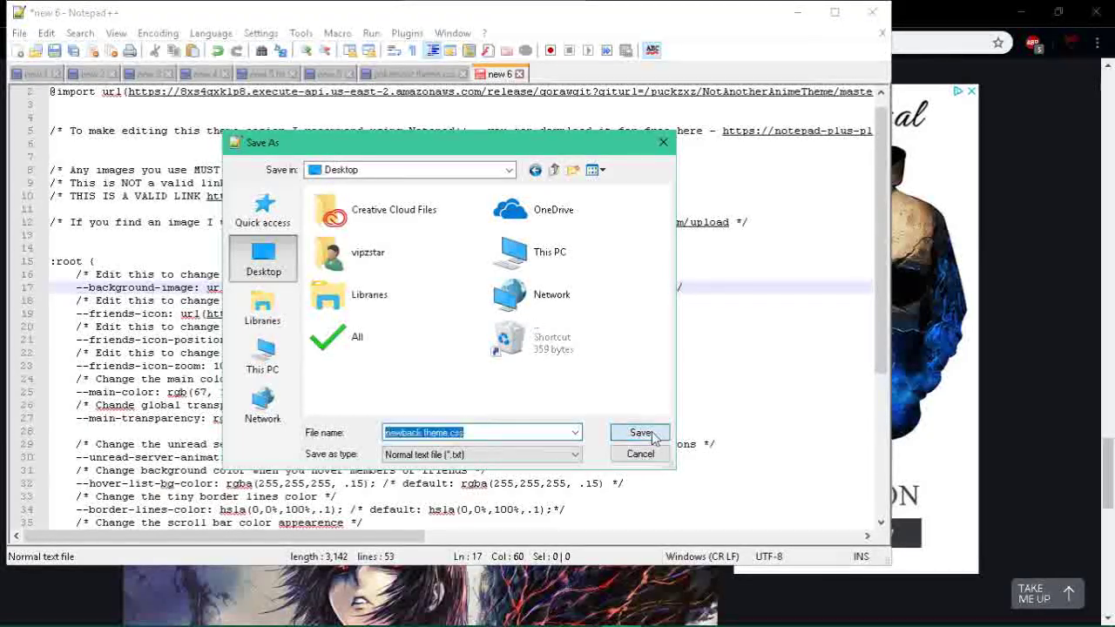
scroll(651, 468, down, 6)
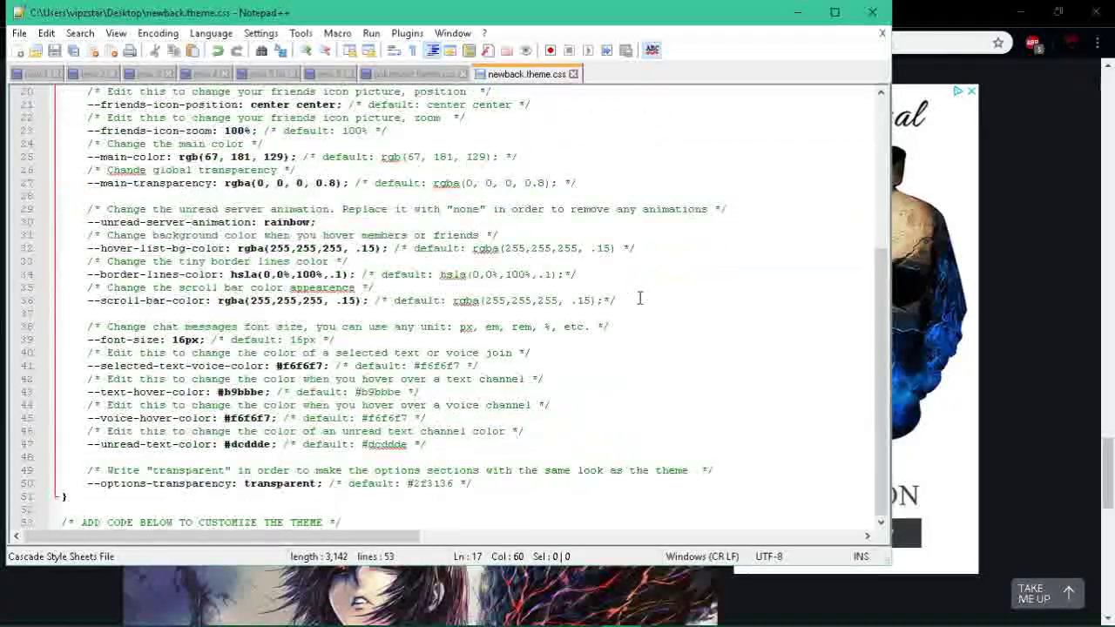
- Scroll through the saved newback.theme.css to review the code
scroll(539, 408, up, 6)
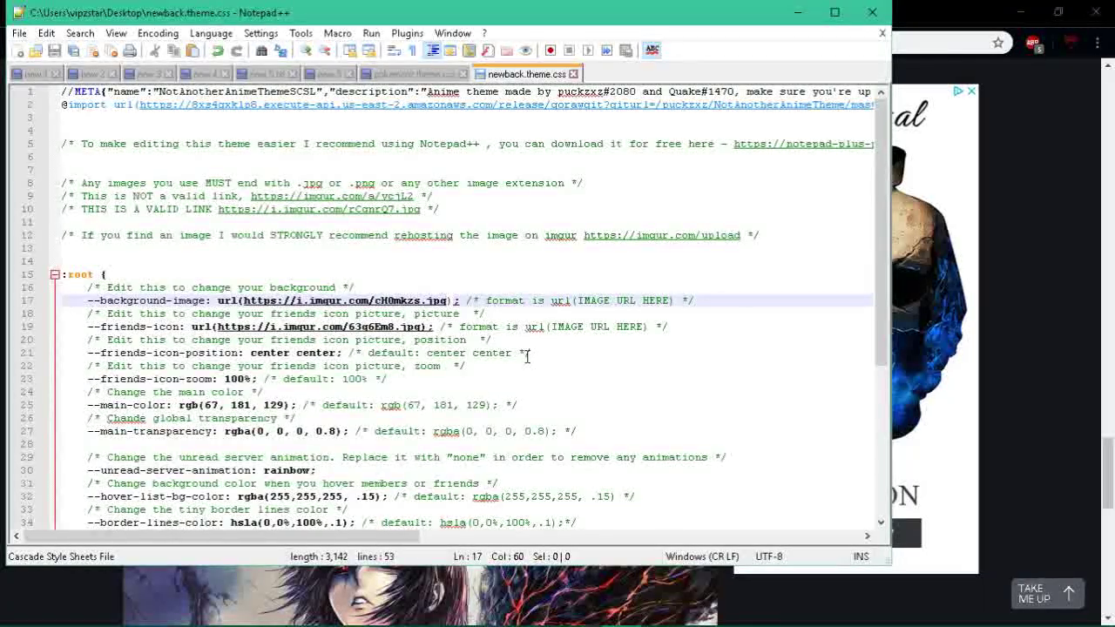
scroll(478, 409, down, 2)
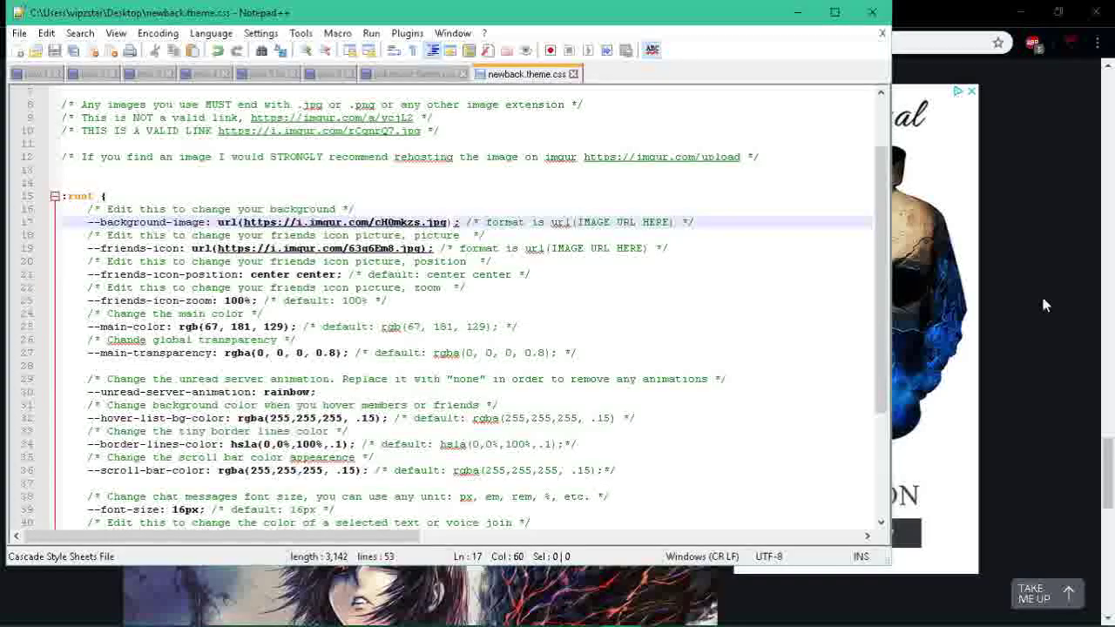
click(1012, 65)
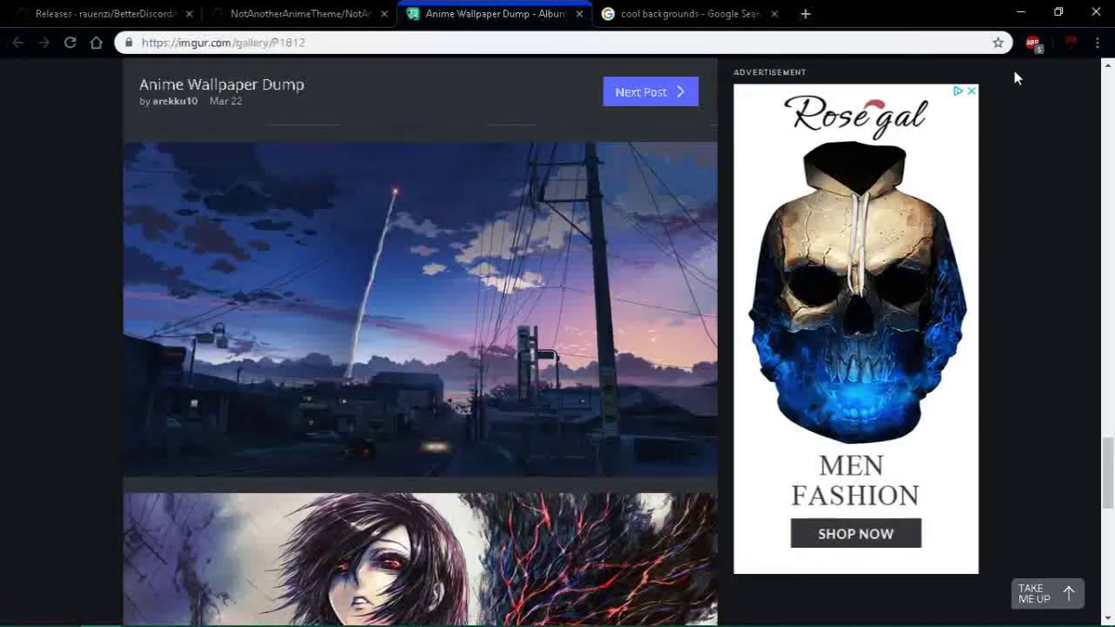
- Open the BetterDiscord themes folder from Discord's Bandaged BD Themes settings
click(261, 610)
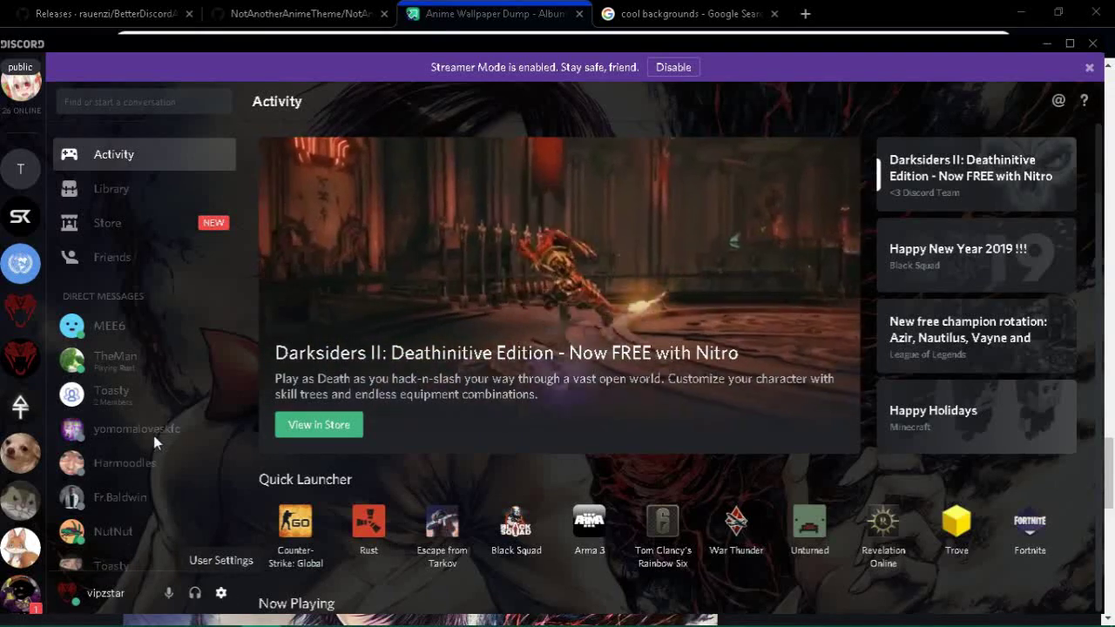
click(222, 592)
scroll(165, 418, down, 5)
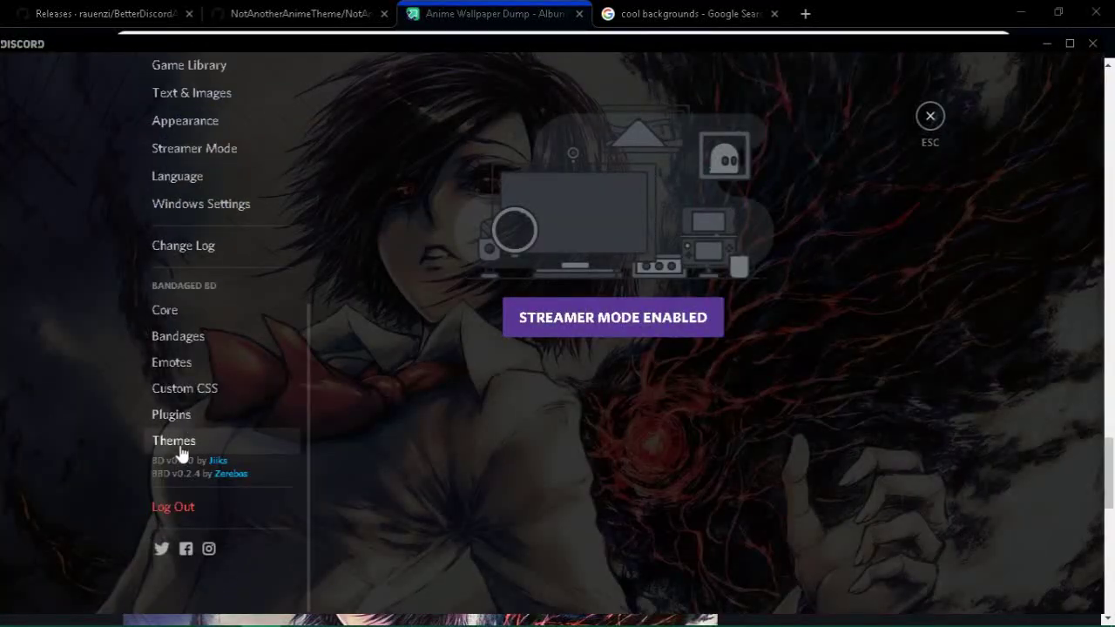
click(181, 446)
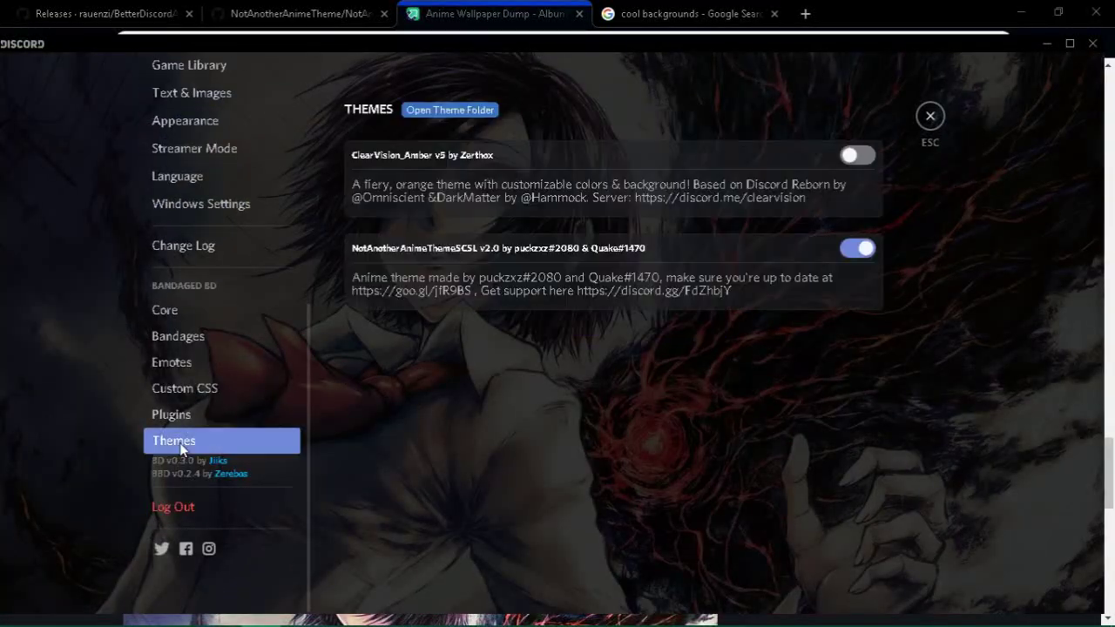
click(479, 111)
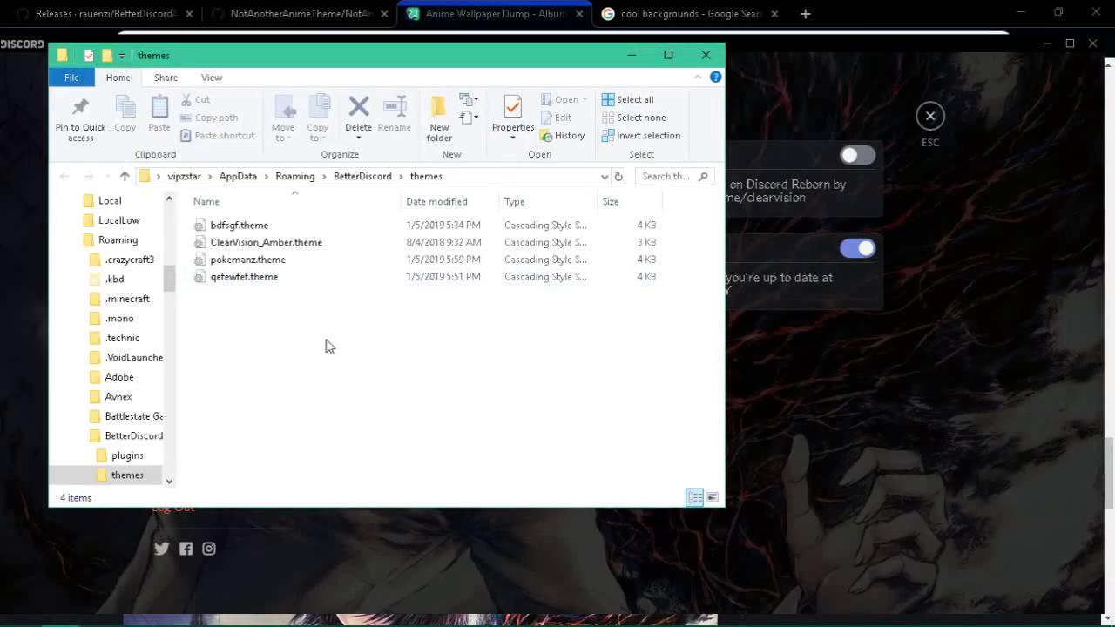
- Place the Desktop and themes folders side by side and move newback.theme into themes
mouse_move(313, 55)
mouse_down()
mouse_move(299, 63)
mouse_move(1055, 129)
mouse_move(1111, 160)
mouse_up()
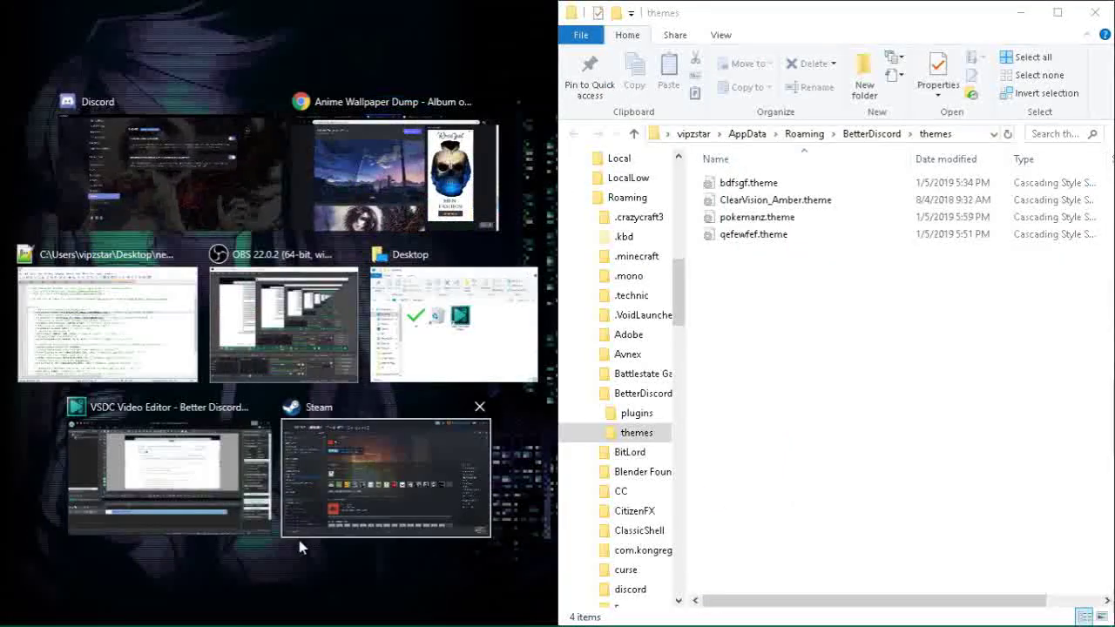
click(414, 331)
drag(391, 200, 426, 318)
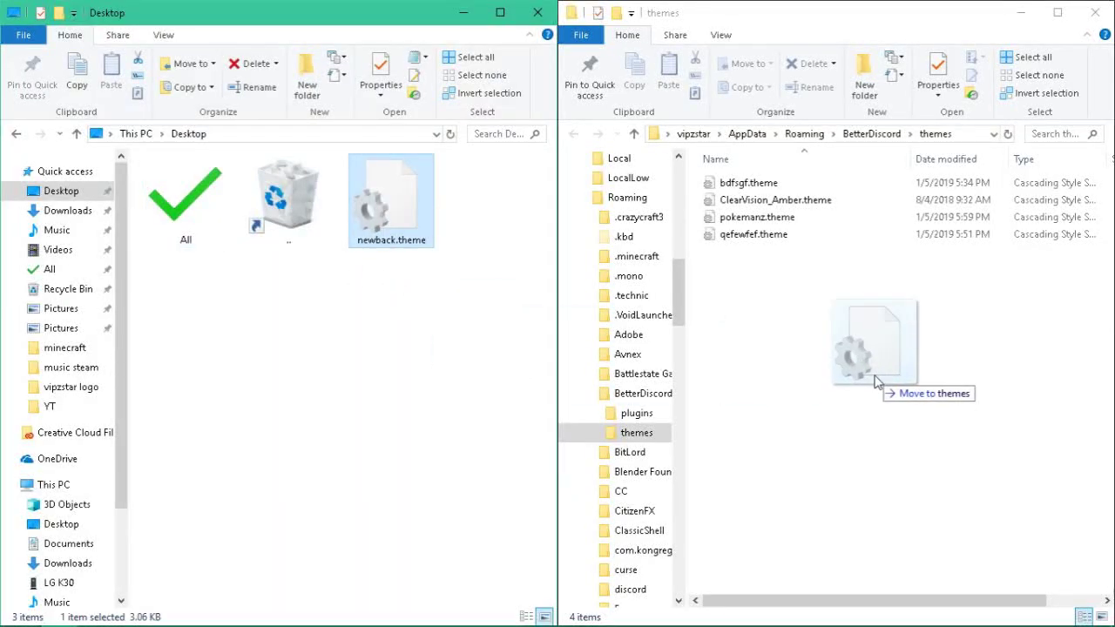
drag(877, 383, 877, 383)
- Check newback.theme's contents, then minimize both folder windows to reveal Discord
double_click(780, 252)
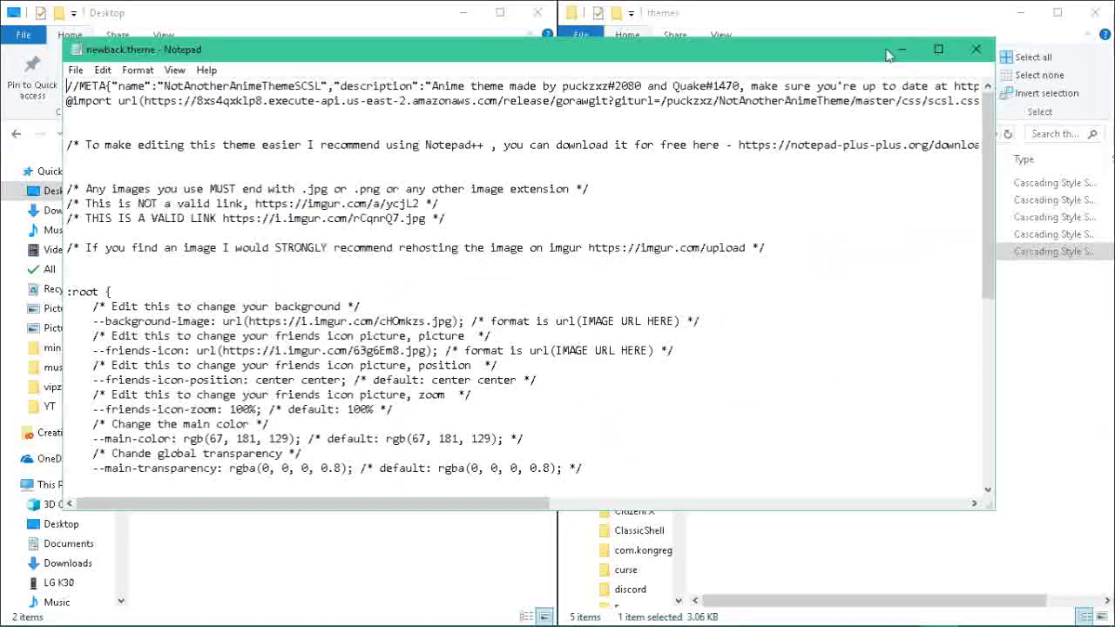
click(975, 49)
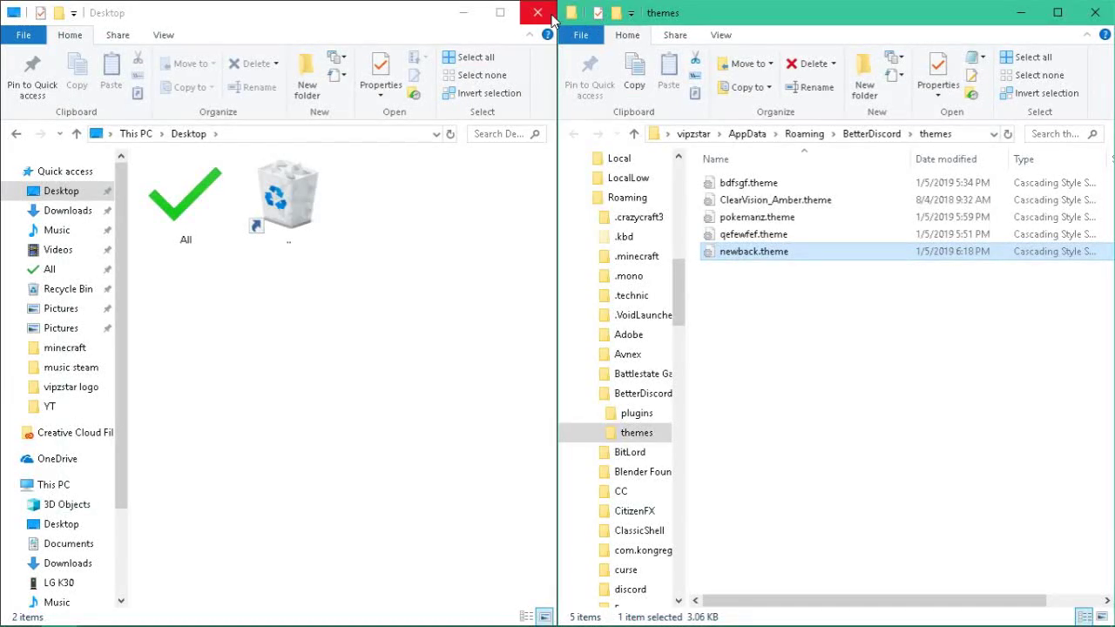
click(463, 13)
click(1021, 12)
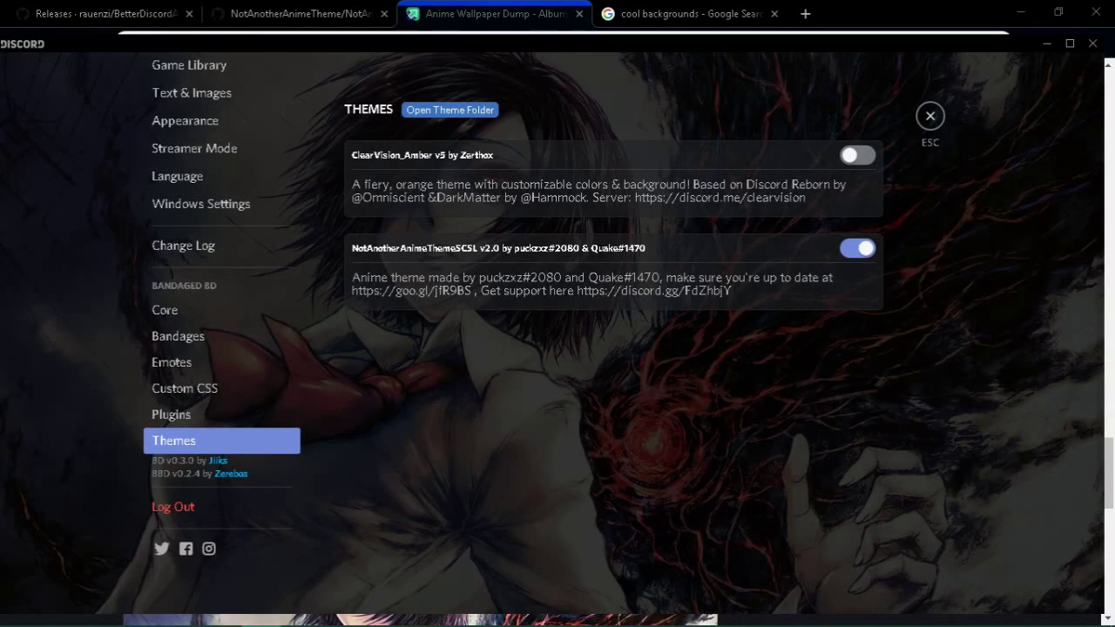
- Toggle NotAnotherAnimeThemeSCSL off and on to load the evening-sky background, then exit settings
drag(432, 248, 681, 244)
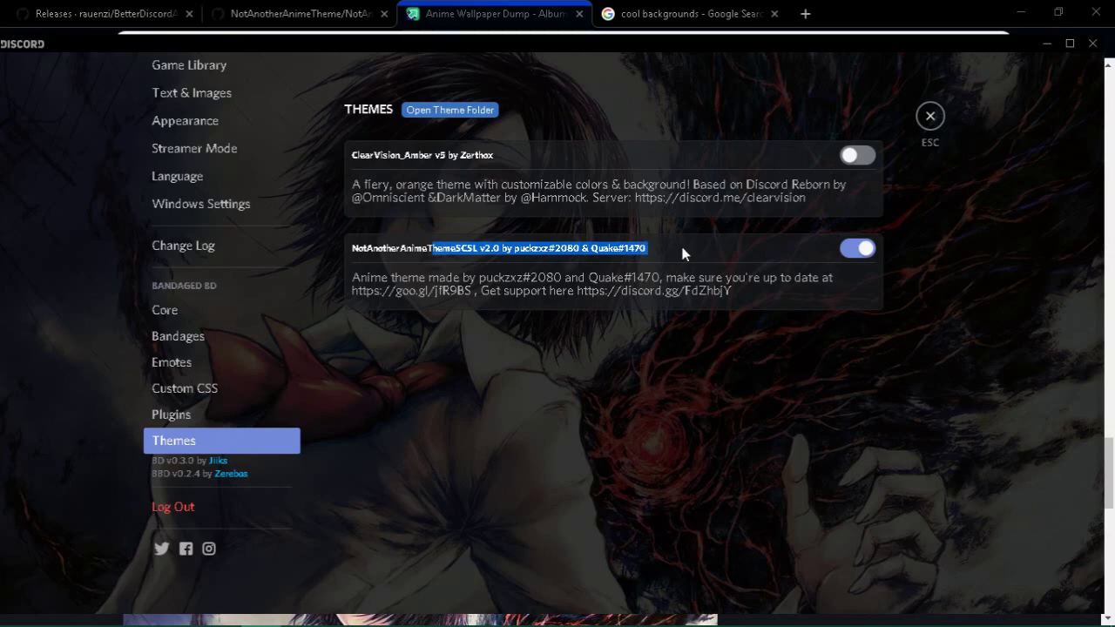
click(853, 250)
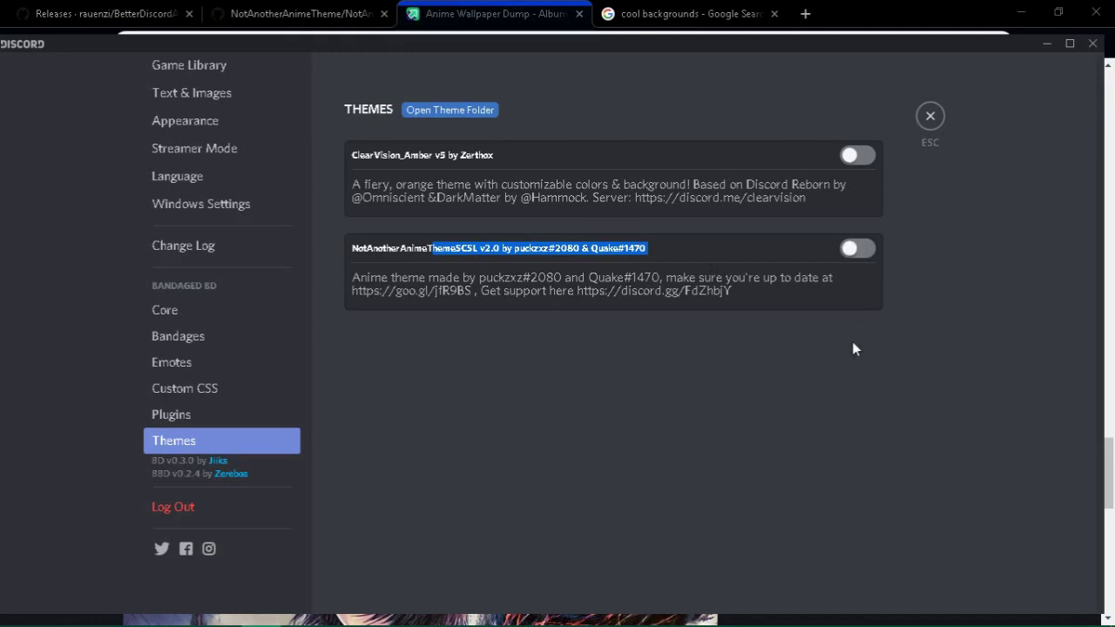
click(854, 252)
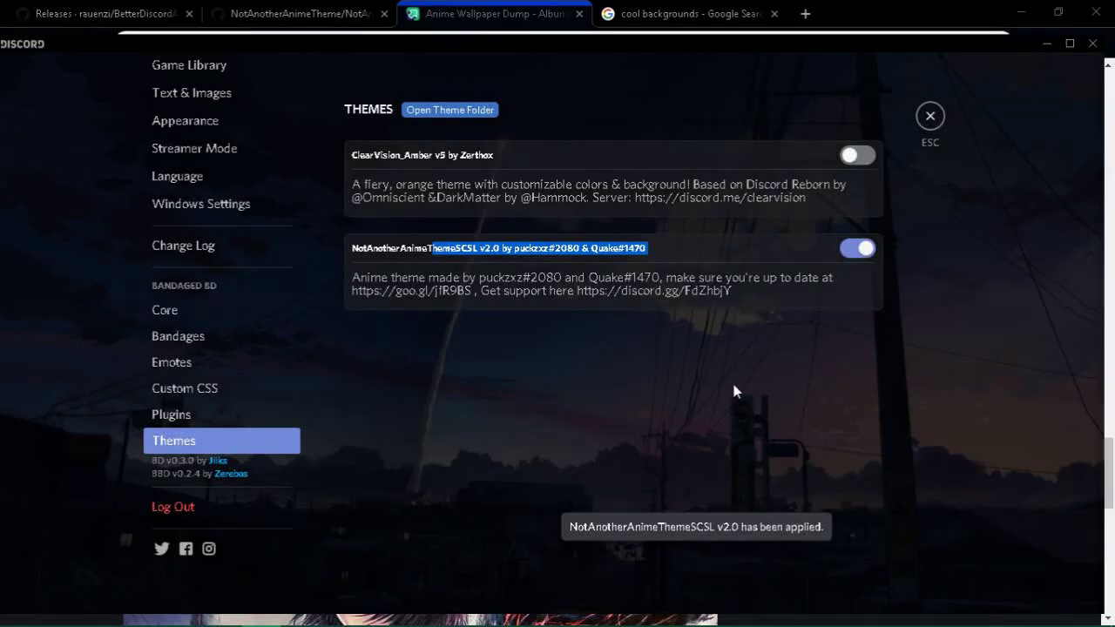
click(624, 407)
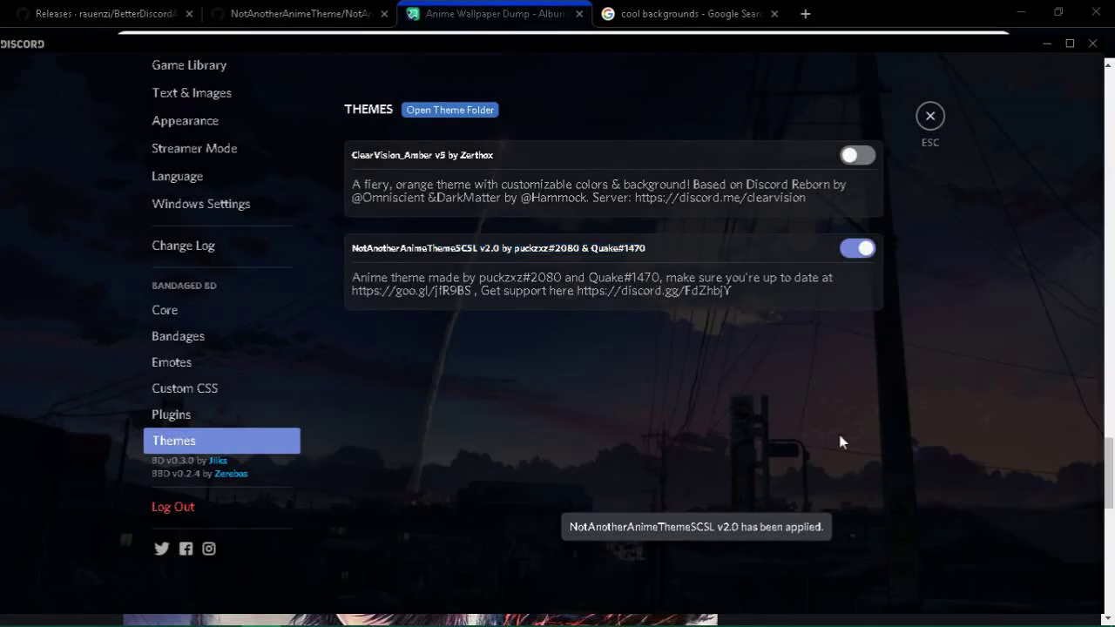
click(934, 126)
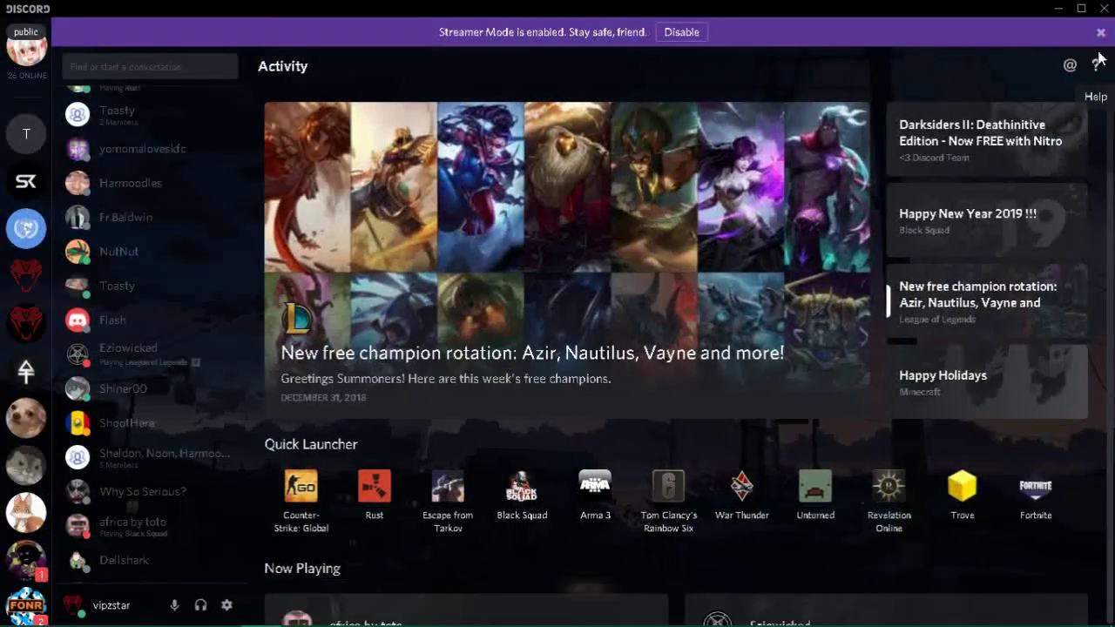
- Dismiss the Streamer Mode notice, open the TEST server, check the Imgur gallery, then restore Discord
click(1100, 32)
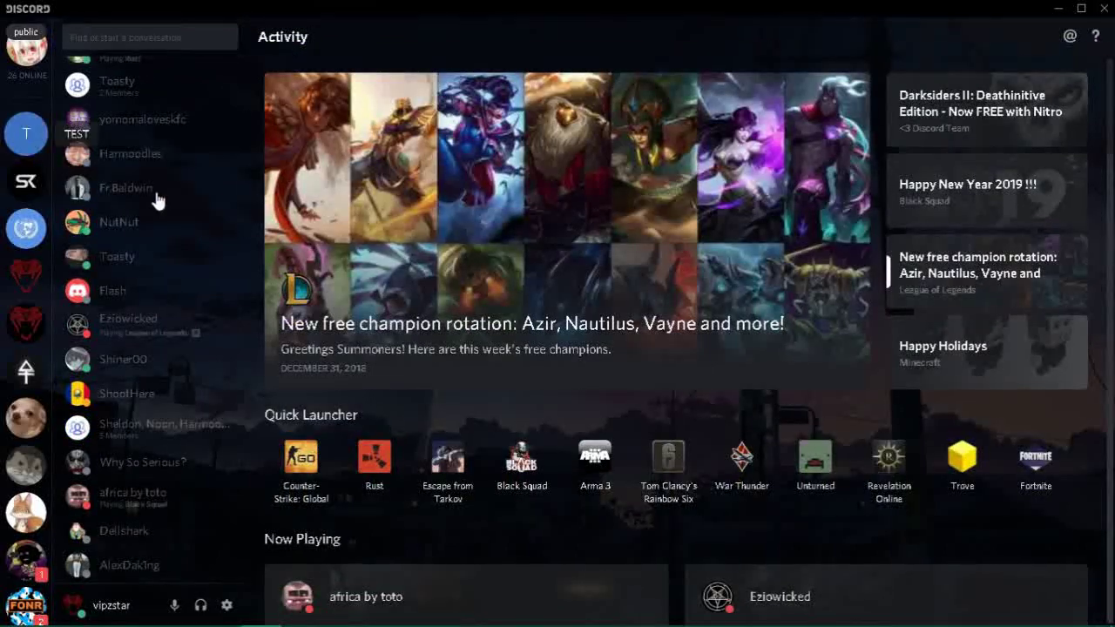
click(26, 133)
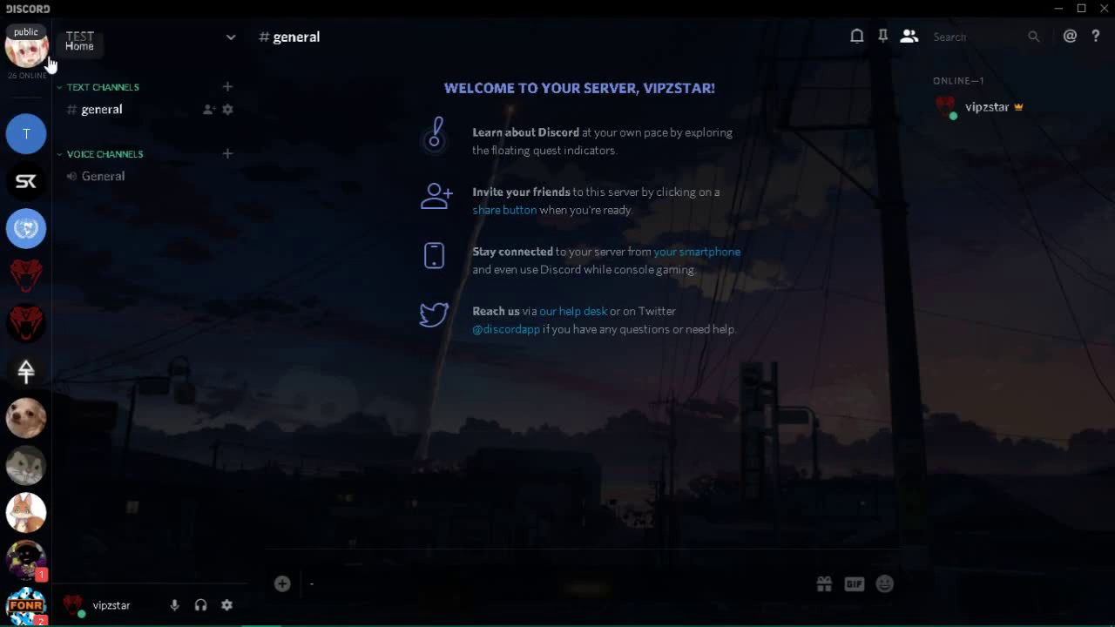
click(1059, 10)
scroll(366, 265, down, 2)
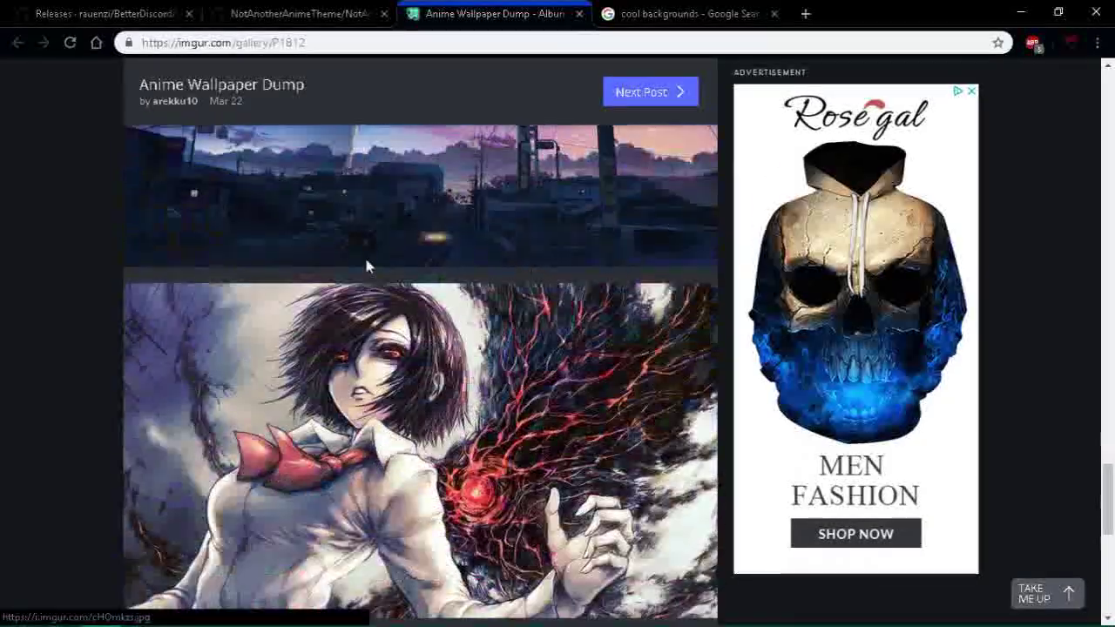
scroll(366, 266, down, 4)
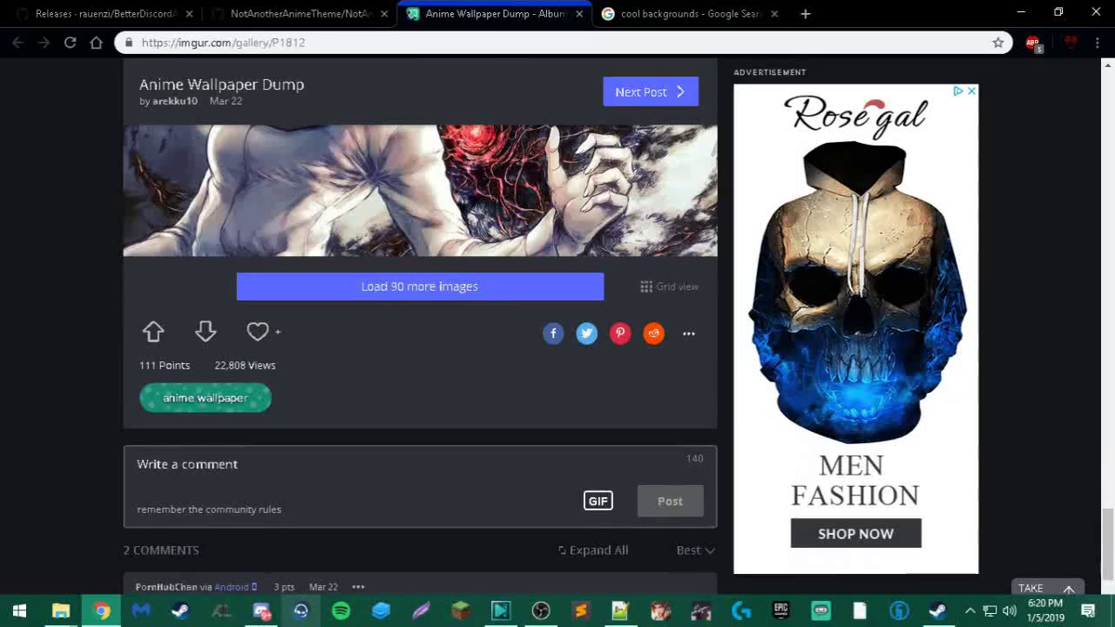
mouse_move(261, 609)
click(303, 562)
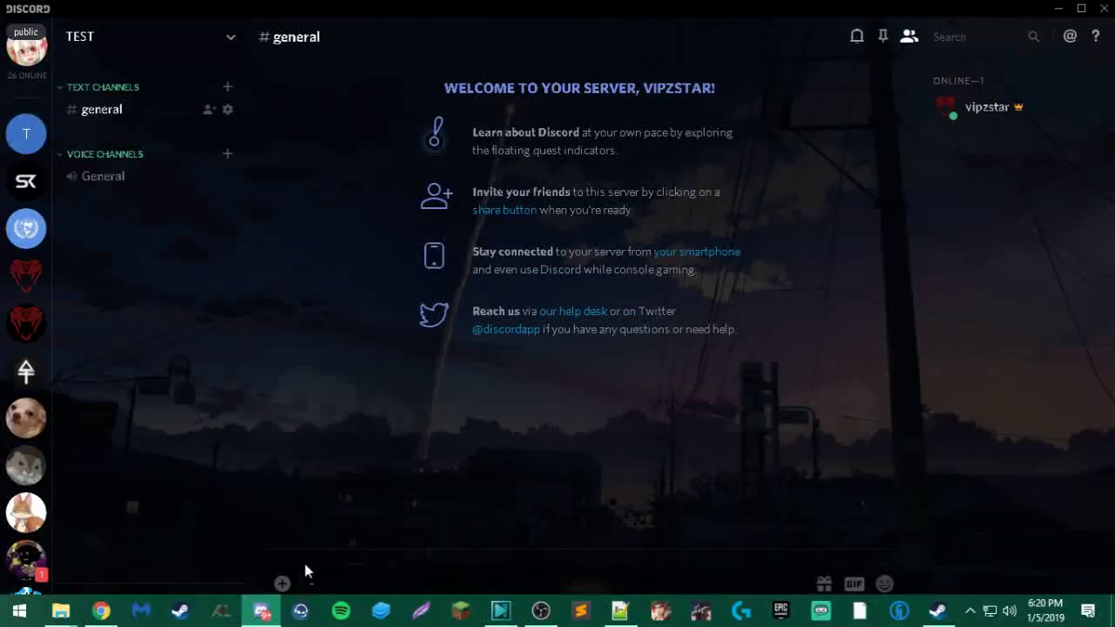
click(228, 603)
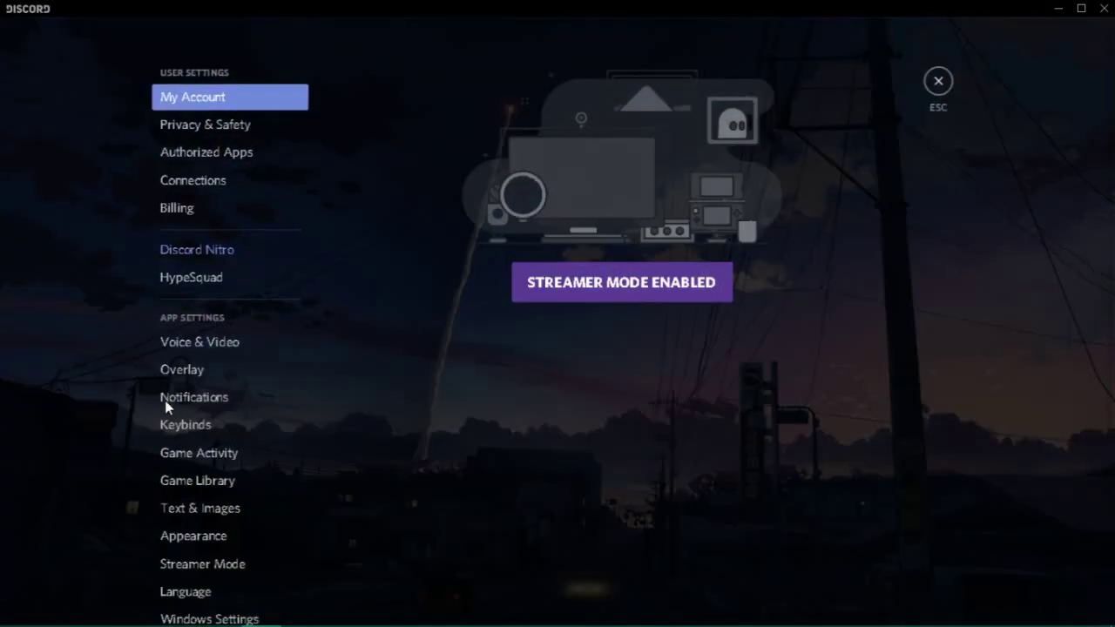
scroll(168, 404, down, 5)
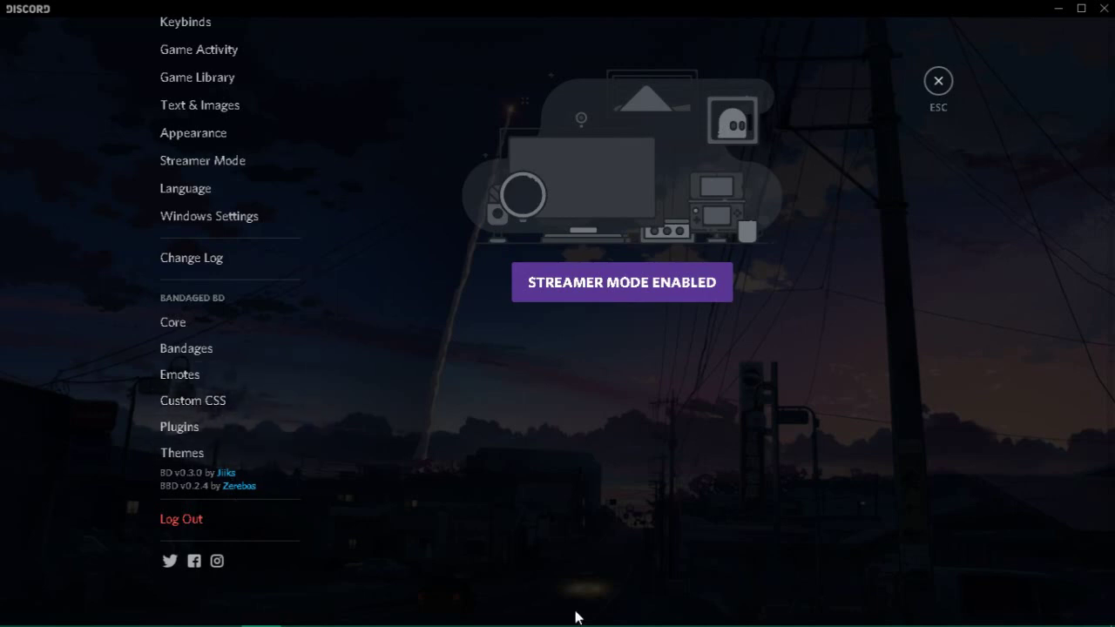
click(205, 380)
scroll(537, 357, down, 1)
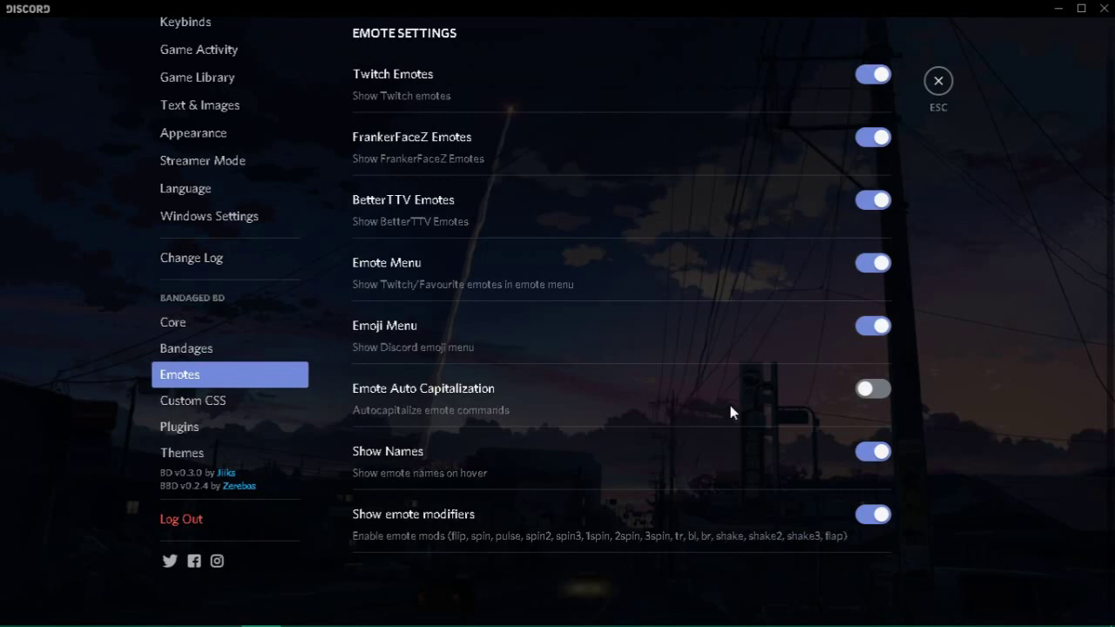
scroll(627, 379, up, 1)
click(213, 349)
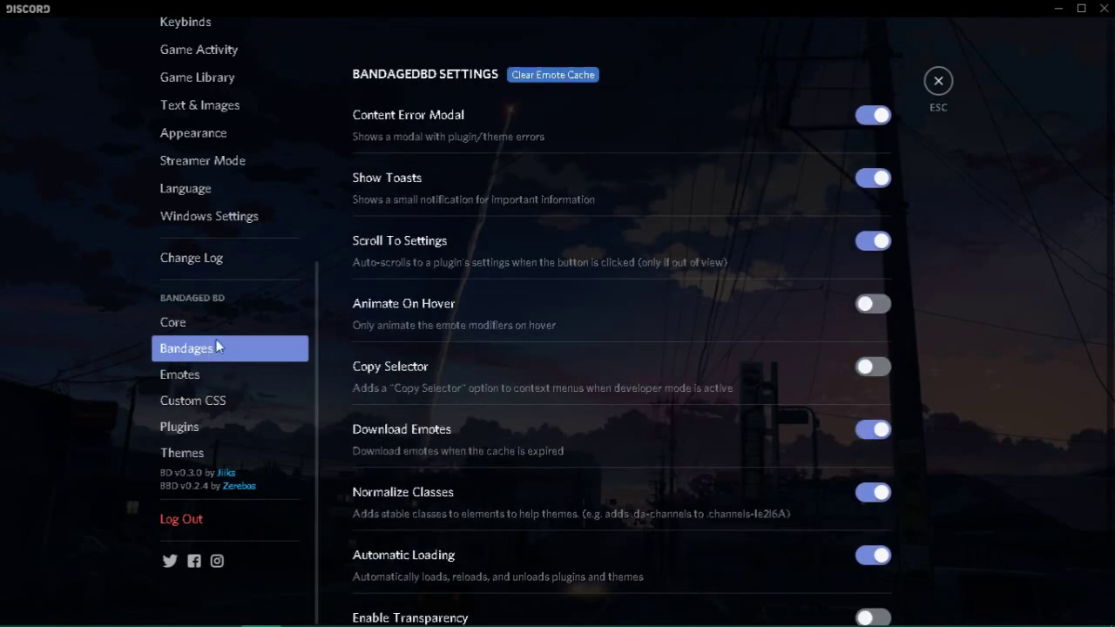
click(223, 324)
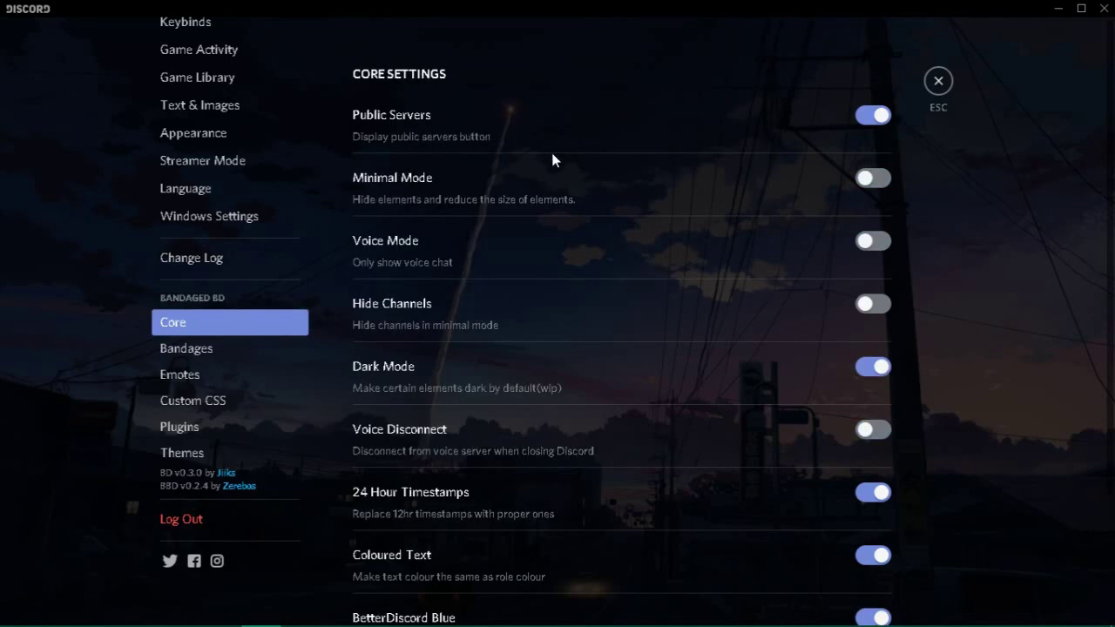
scroll(566, 340, down, 2)
scroll(732, 375, up, 2)
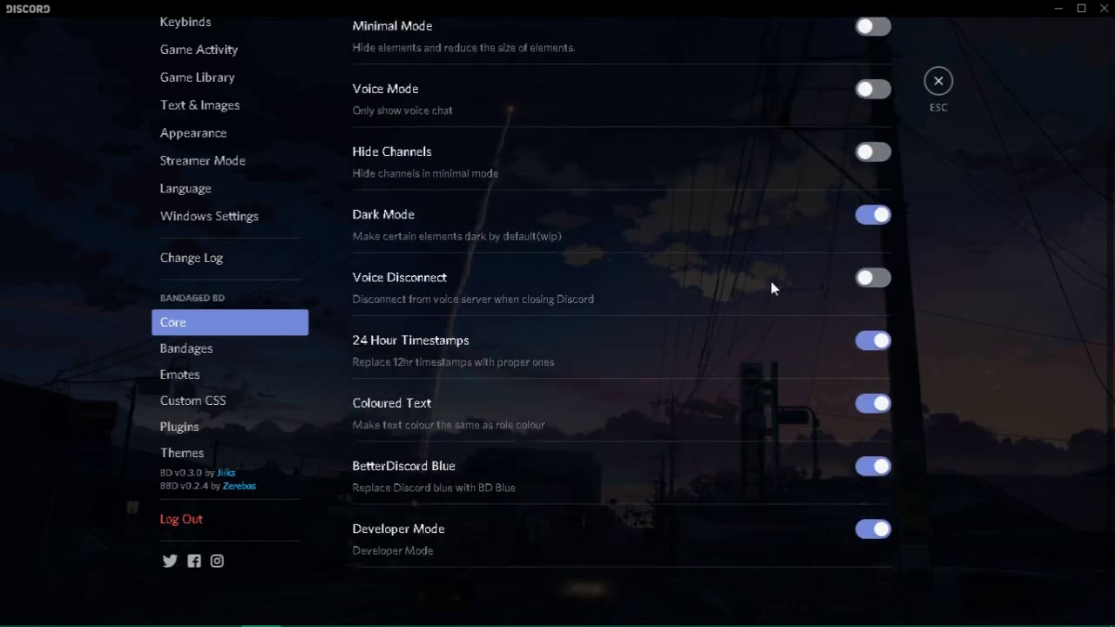
click(939, 81)
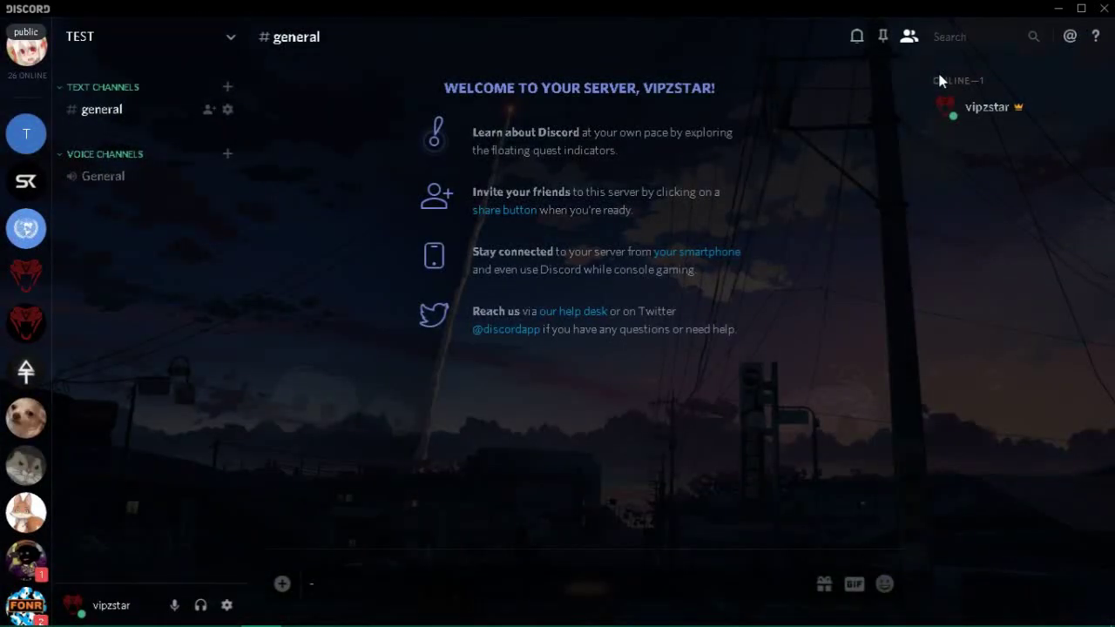